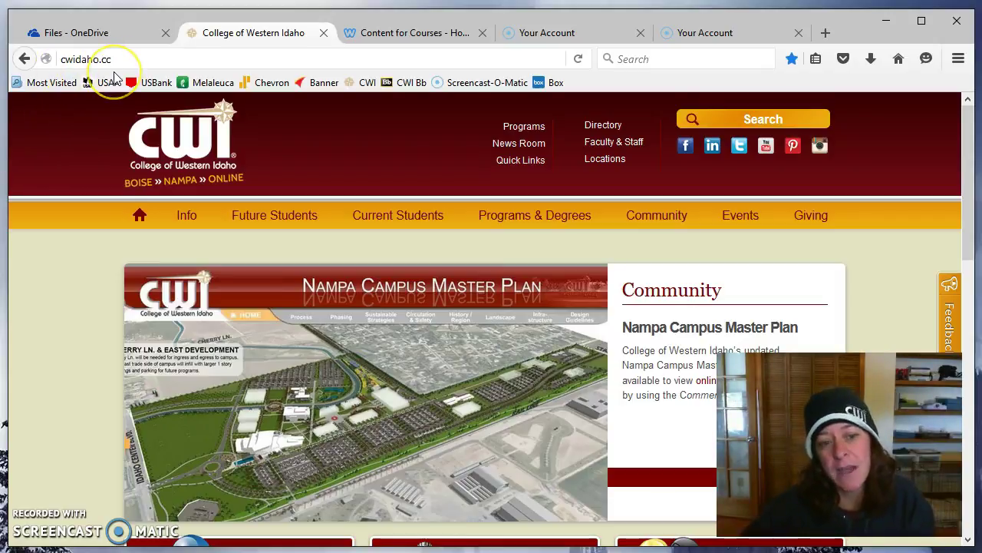
- Open Blackboard from the college website's Quick Links and log in with the prefilled credentials
mouse_move(520, 164)
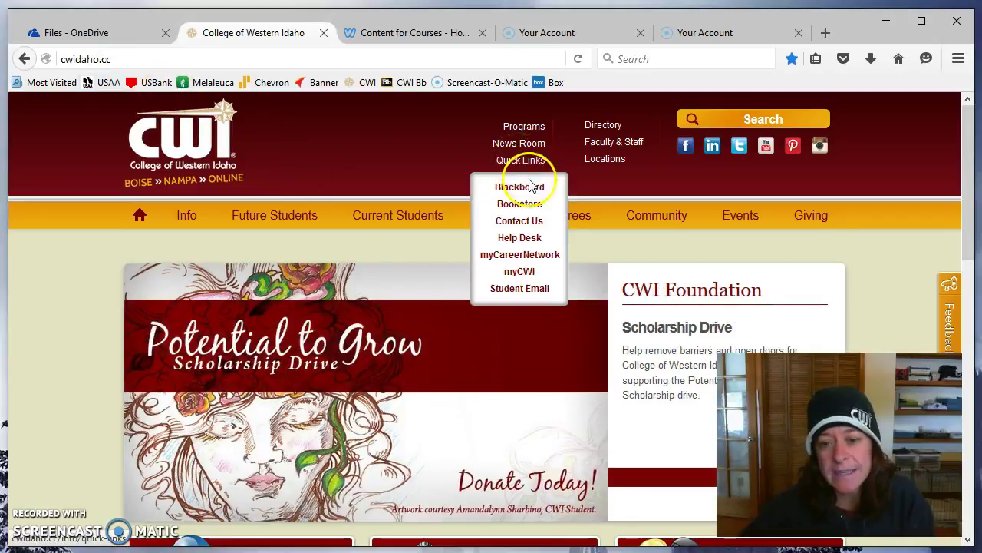
click(530, 189)
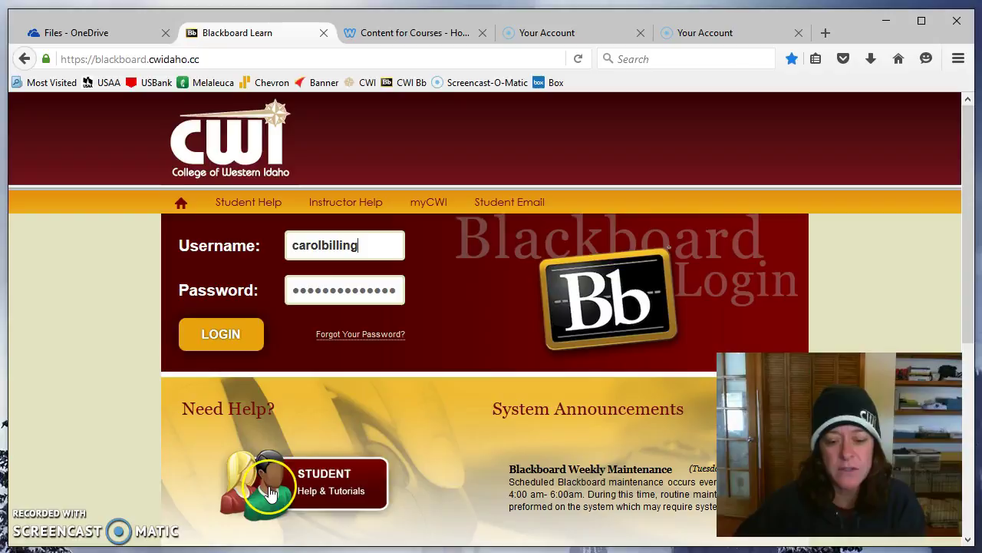
click(222, 338)
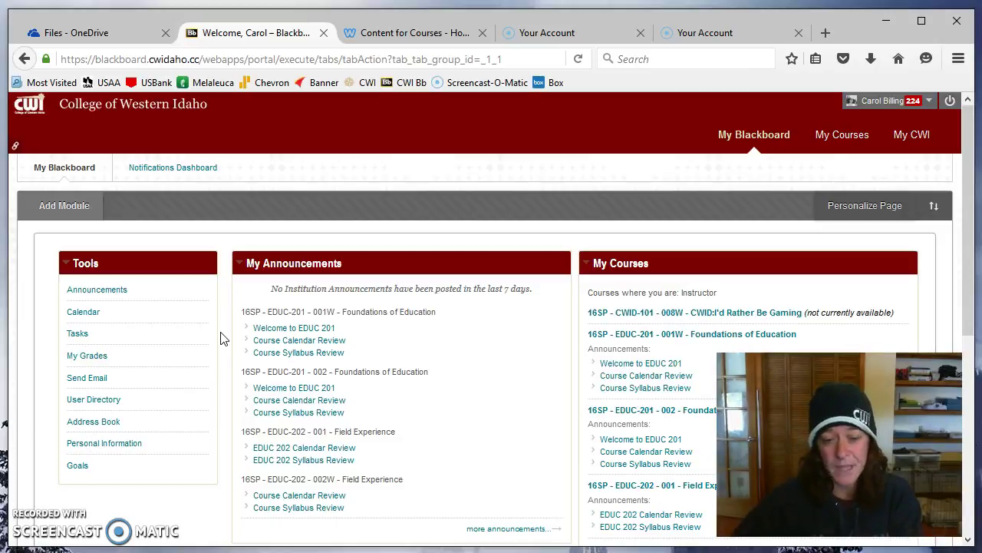
- Open the course 16SP - EDUC-202 - 002W - Field Experience and switch its Edit Mode off
click(224, 335)
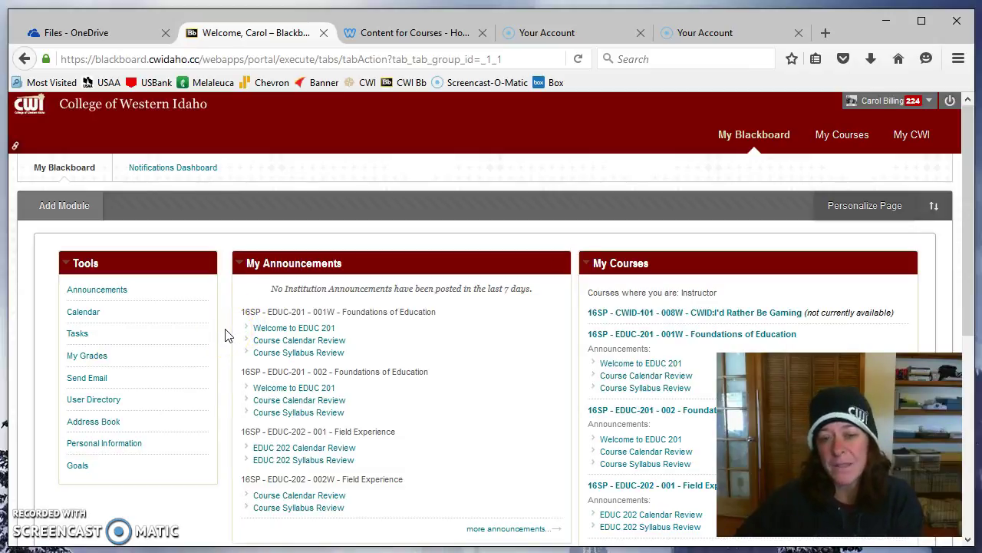
scroll(225, 335, down, 2)
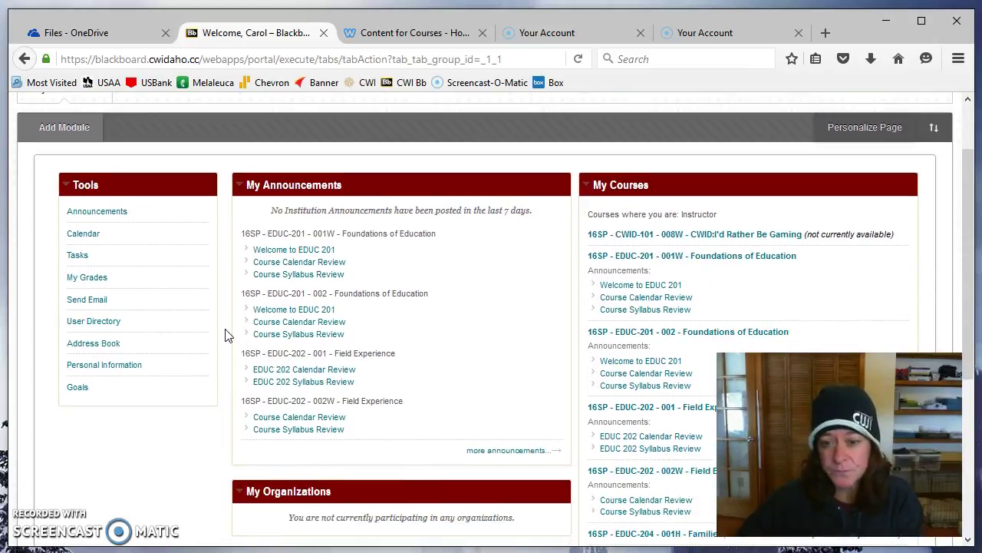
scroll(225, 336, down, 4)
drag(226, 334, 225, 330)
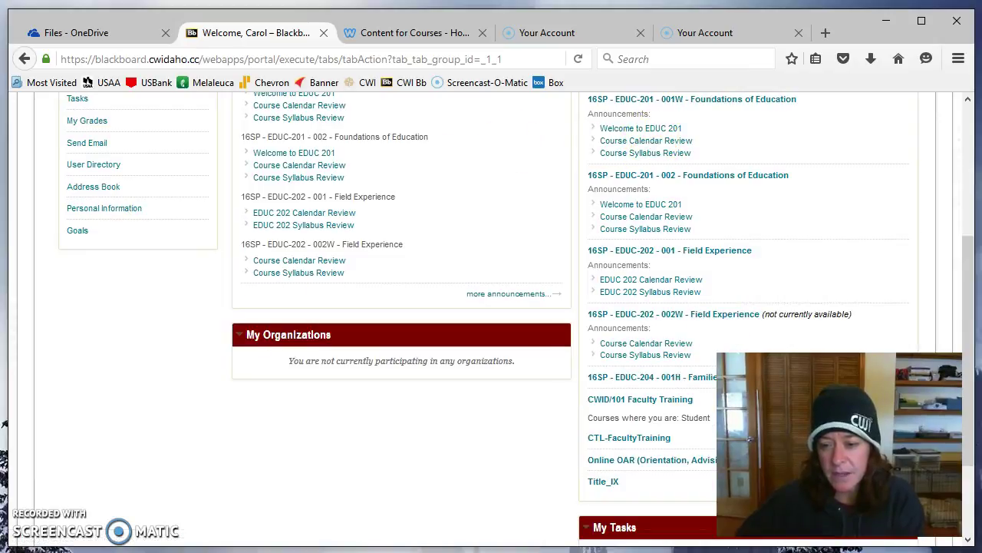
click(690, 316)
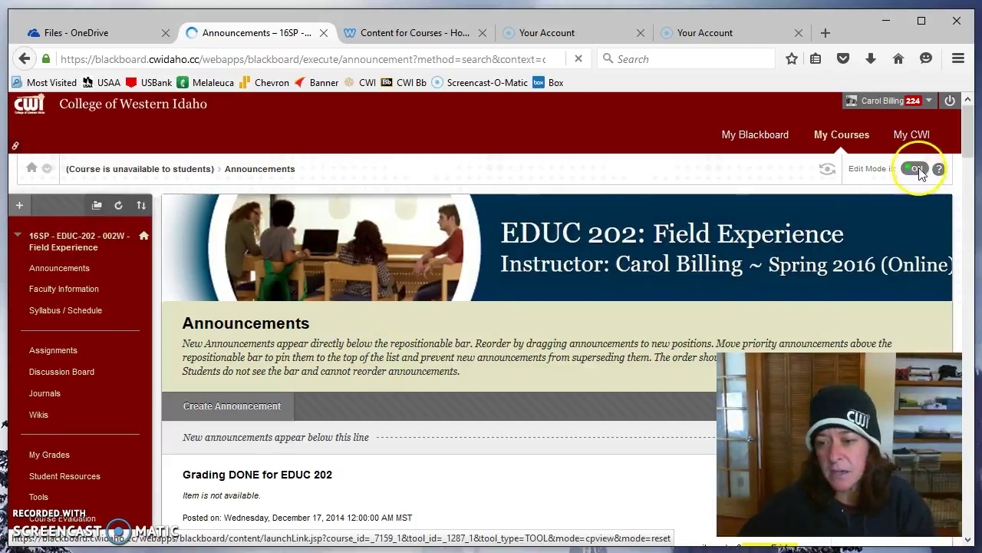
scroll(918, 166, down, 2)
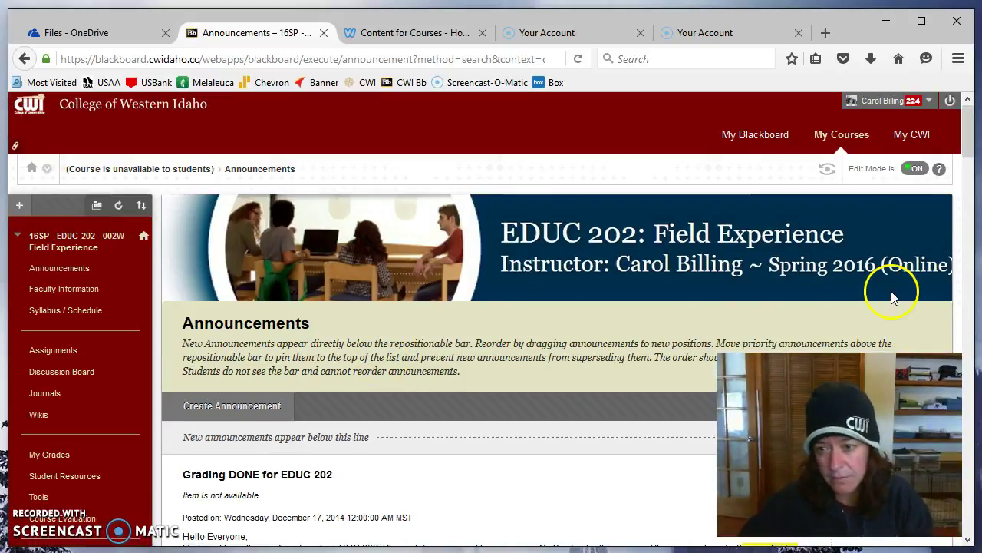
click(913, 169)
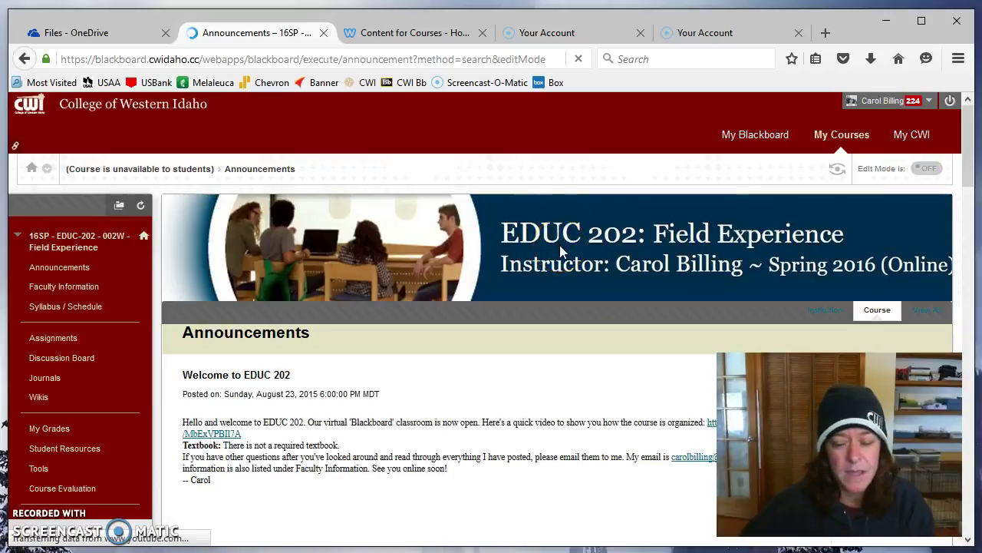
- Review the course announcements from the welcome post to the emailing guidance, and open the Faculty Information page
scroll(559, 245, down, 2)
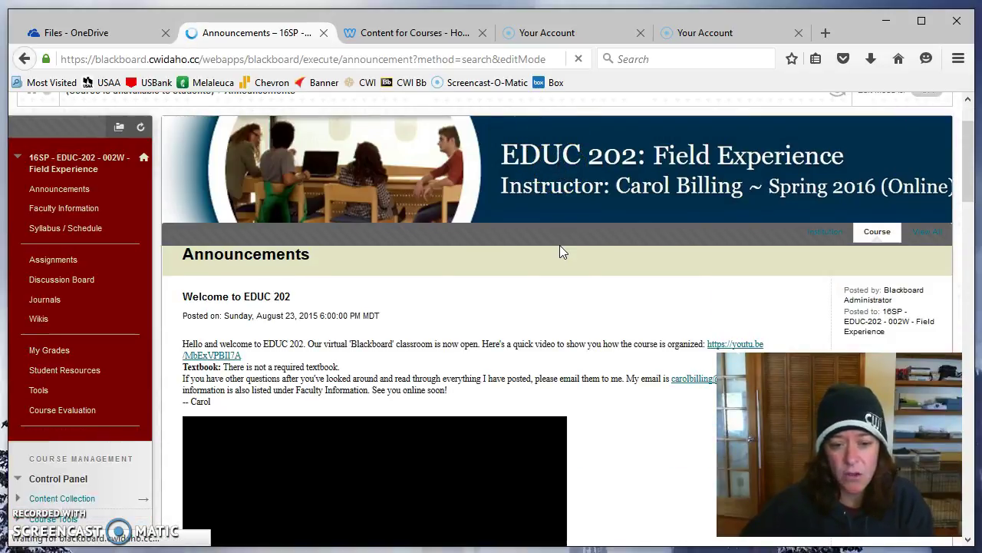
scroll(680, 359, down, 4)
click(680, 359)
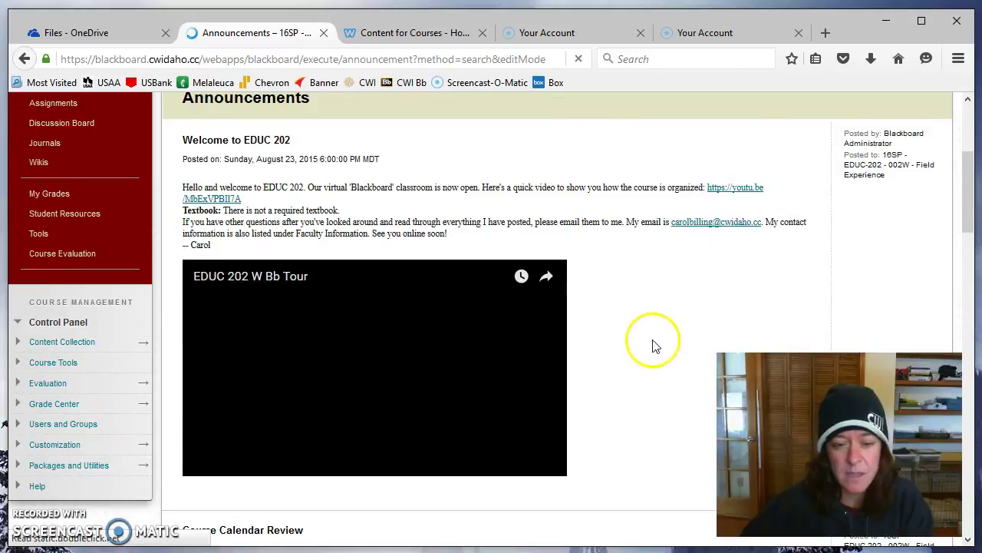
scroll(612, 359, down, 10)
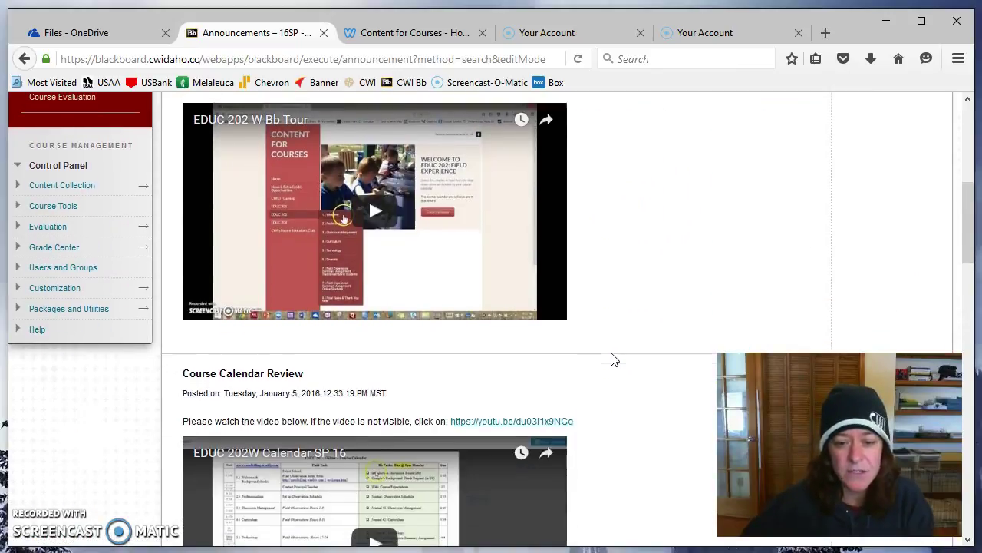
scroll(612, 359, down, 6)
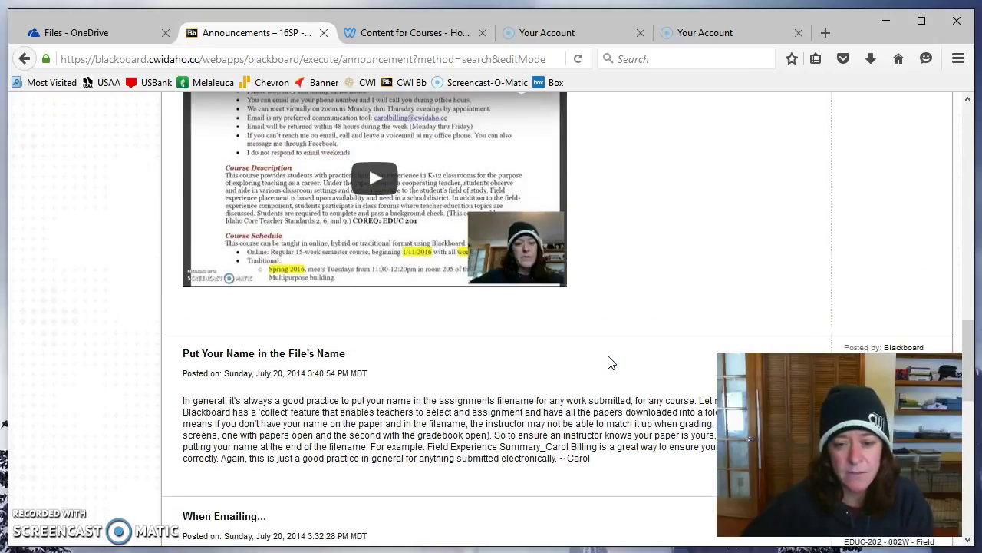
scroll(611, 362, up, 9)
scroll(608, 364, up, 12)
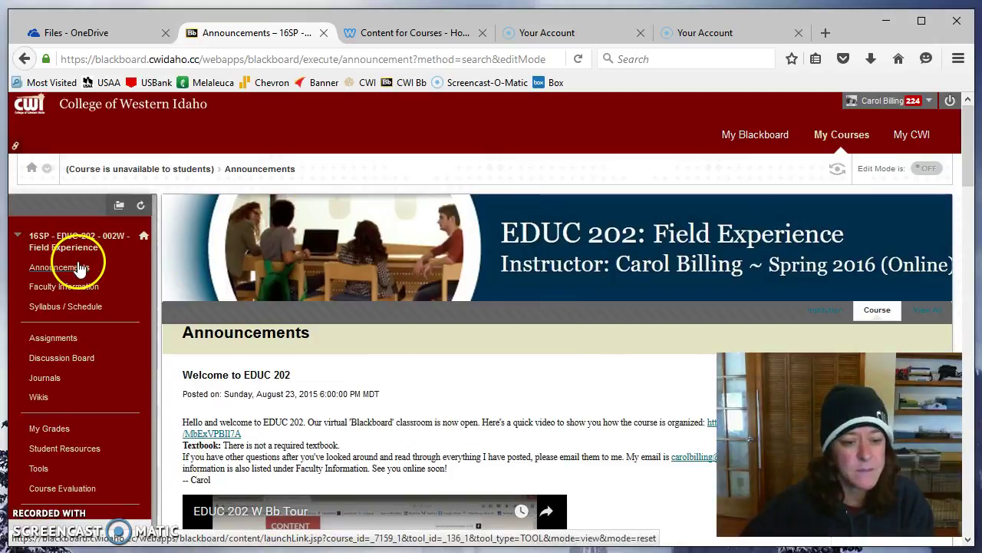
click(69, 287)
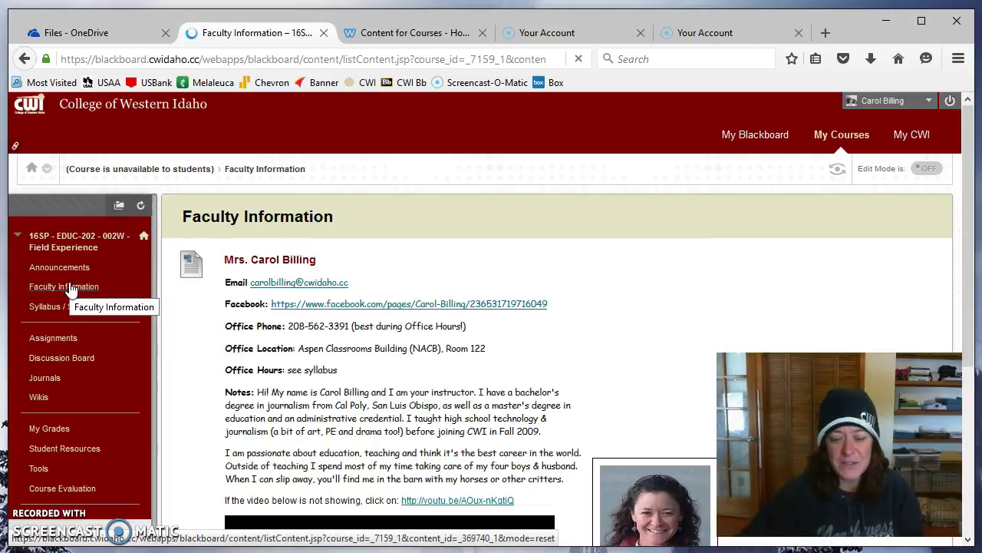
- Open the Syllabus / Schedule page and examine the course calendar, course syllabus, Instructor Quirks, and the online-specific and institutional syllabi
click(67, 306)
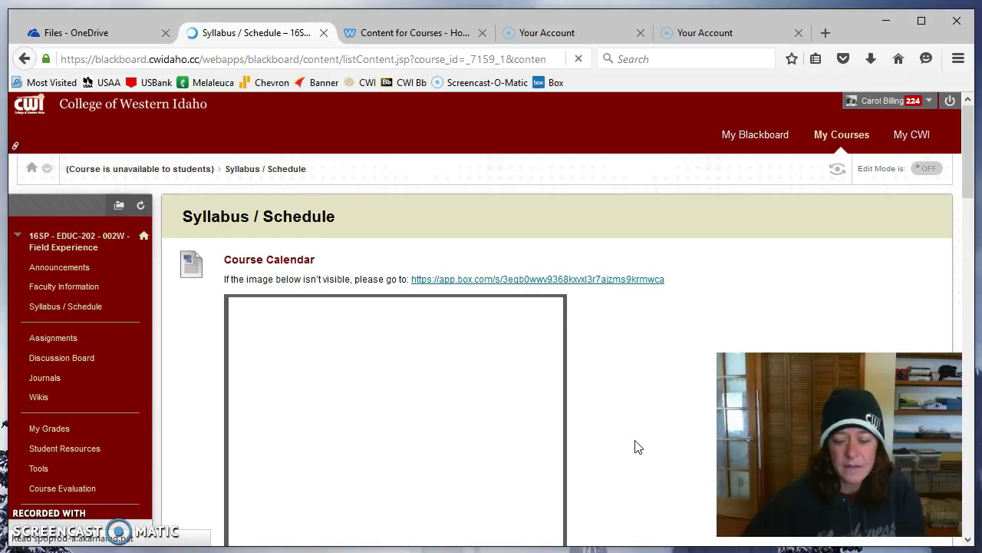
scroll(635, 447, down, 2)
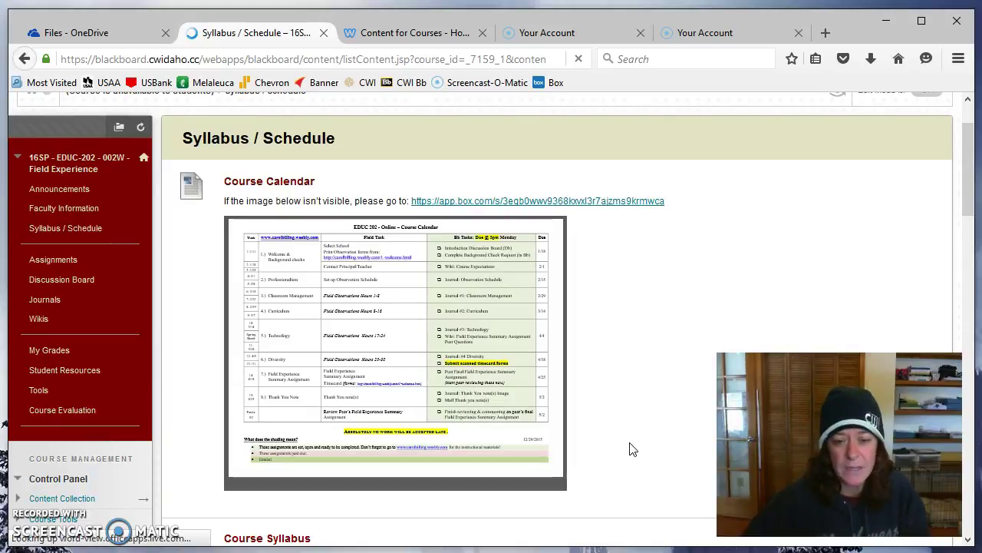
scroll(630, 449, down, 4)
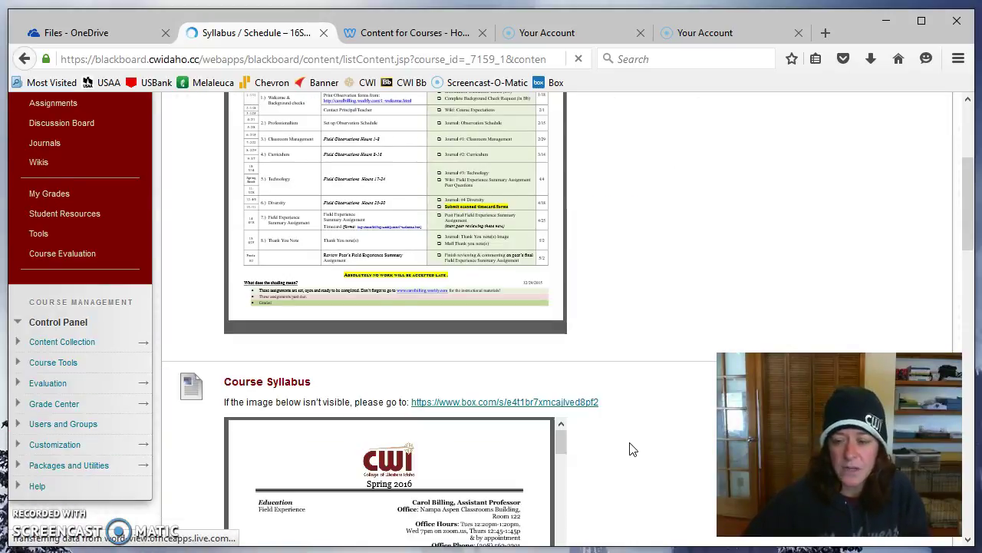
scroll(629, 448, down, 2)
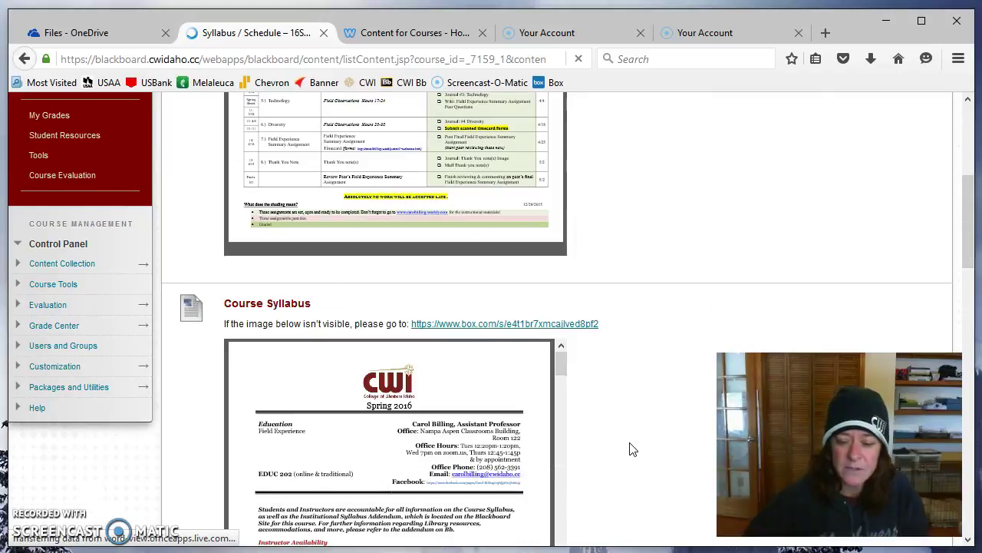
scroll(629, 448, down, 3)
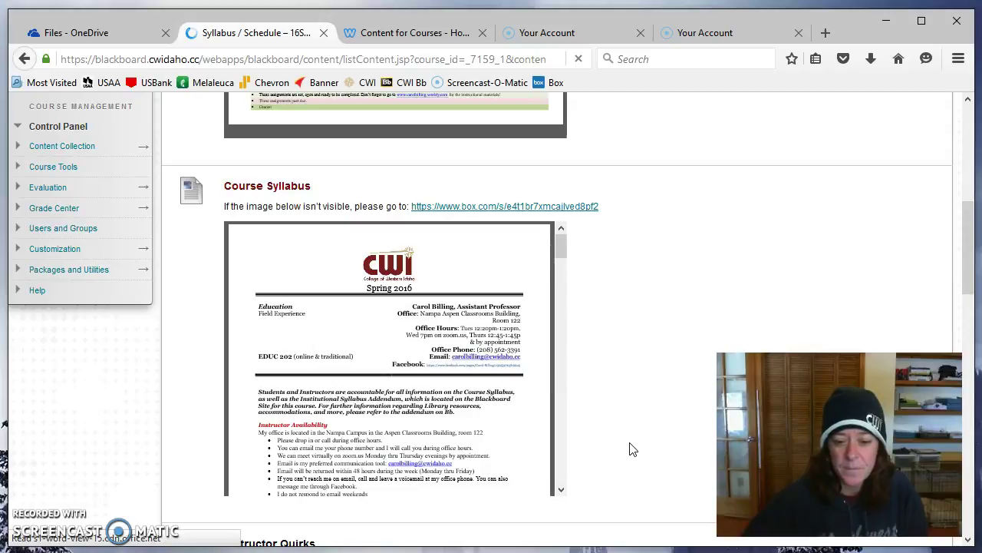
scroll(630, 449, down, 4)
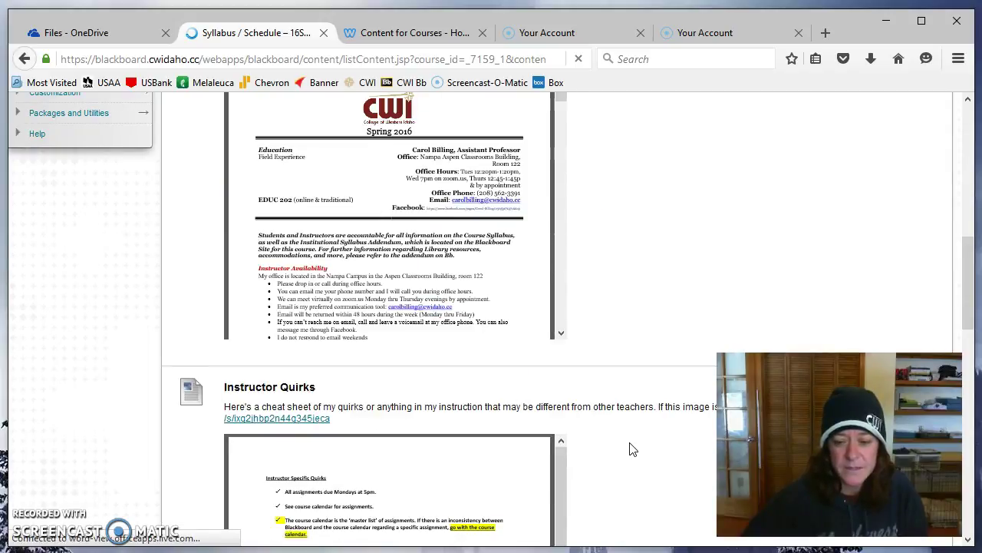
scroll(629, 449, down, 11)
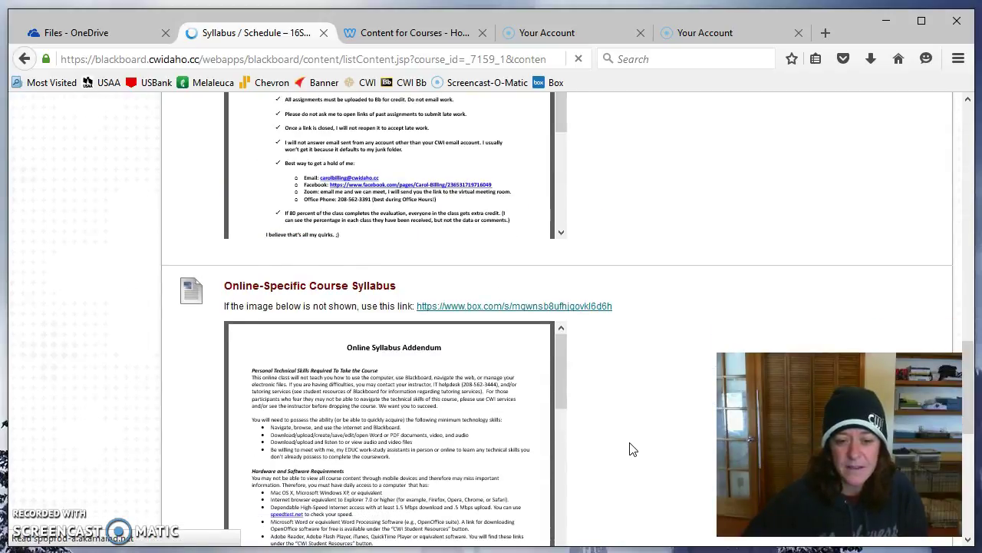
scroll(630, 449, down, 8)
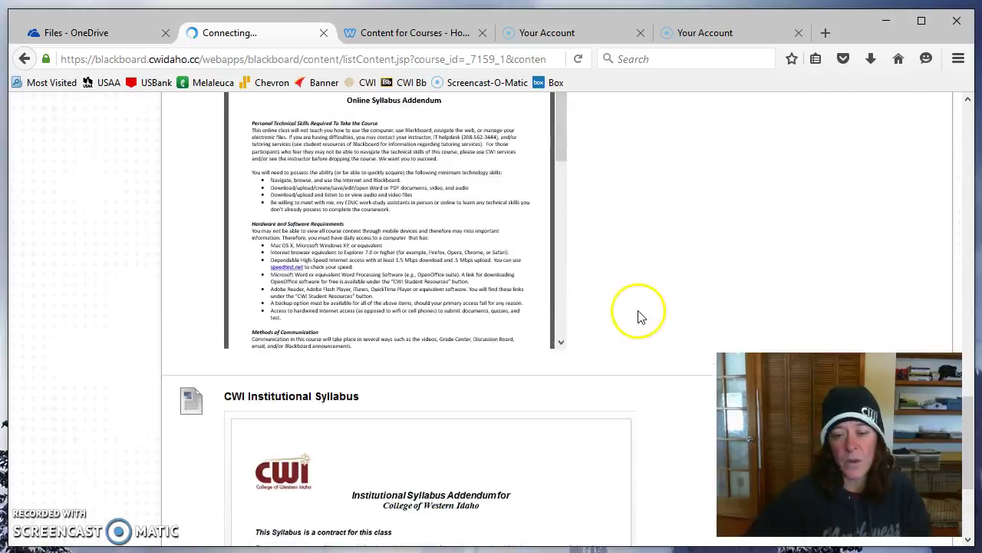
scroll(639, 321, up, 10)
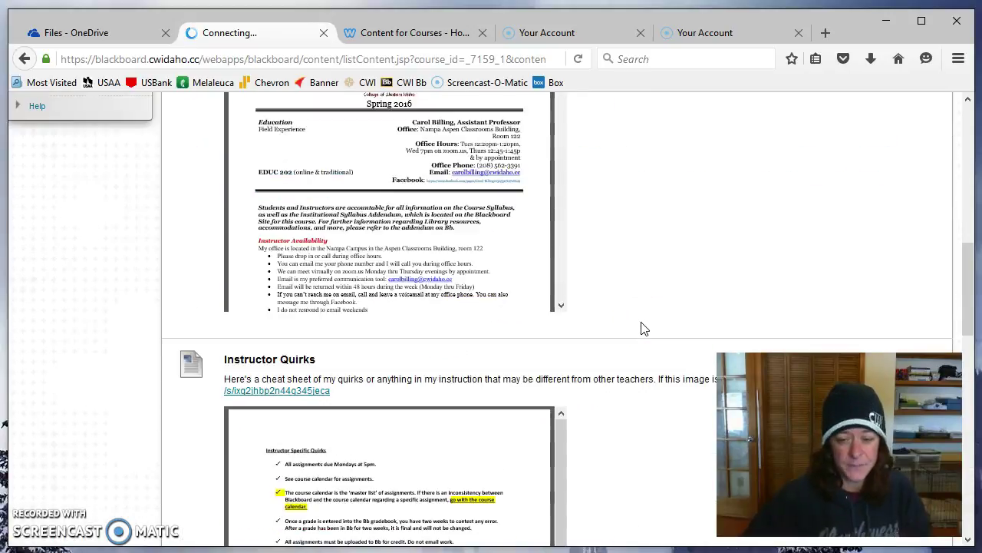
scroll(643, 328, up, 10)
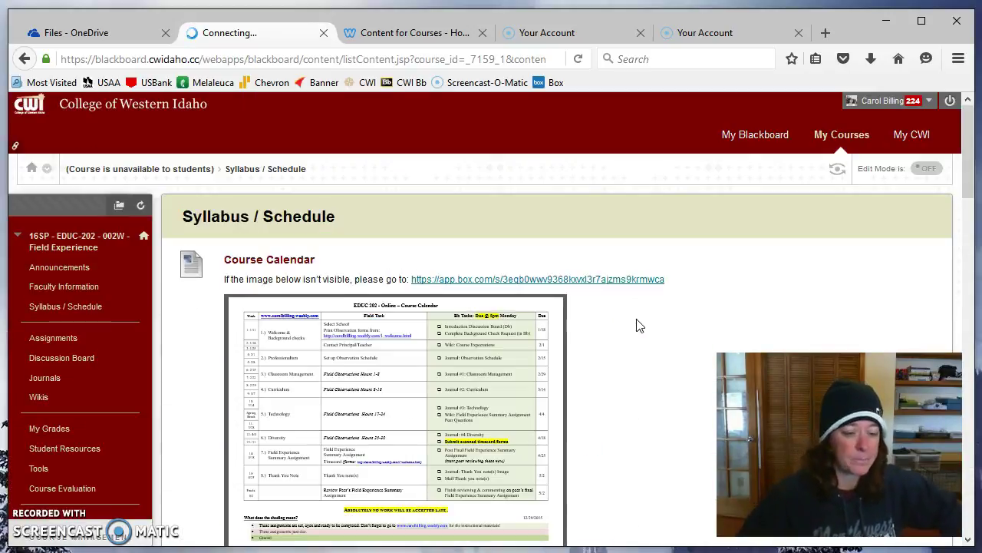
- Open the Assignments page and read the items from Instructional Material through the CWI Background Check Request
click(66, 340)
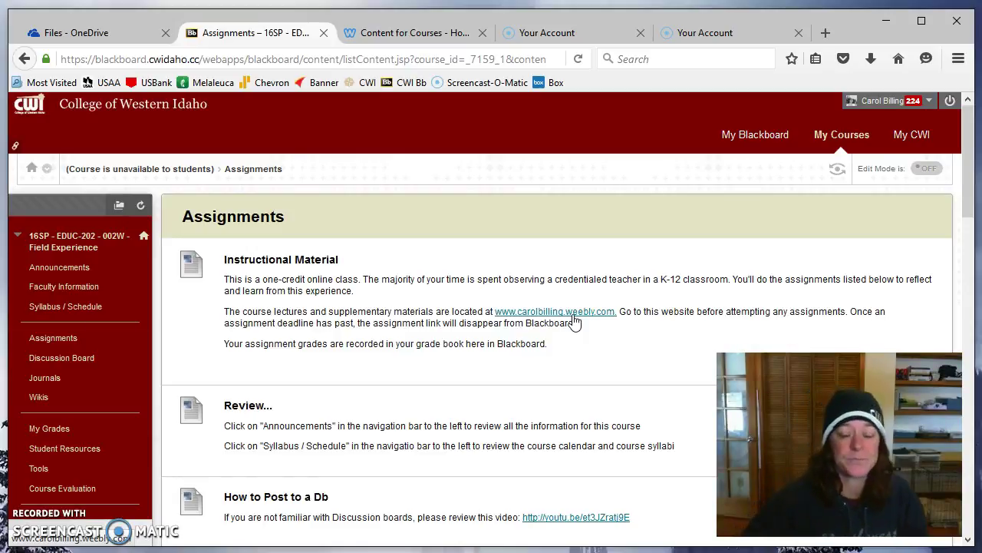
scroll(449, 369, down, 2)
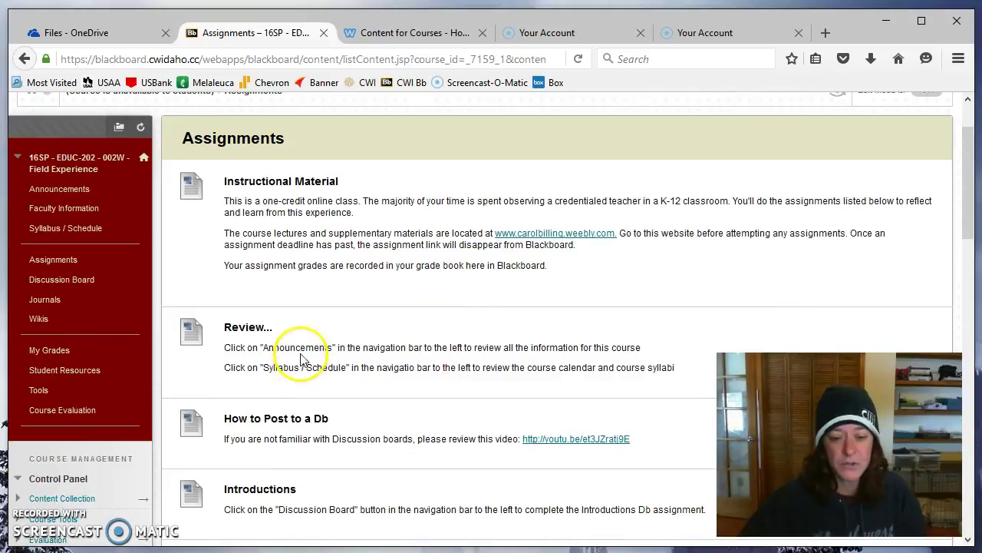
scroll(353, 383, down, 4)
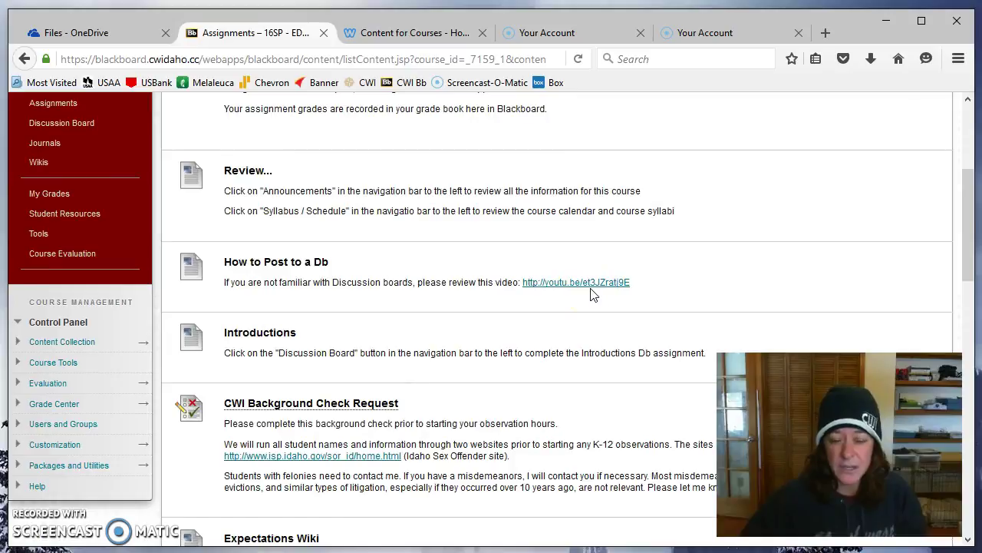
scroll(361, 314, down, 2)
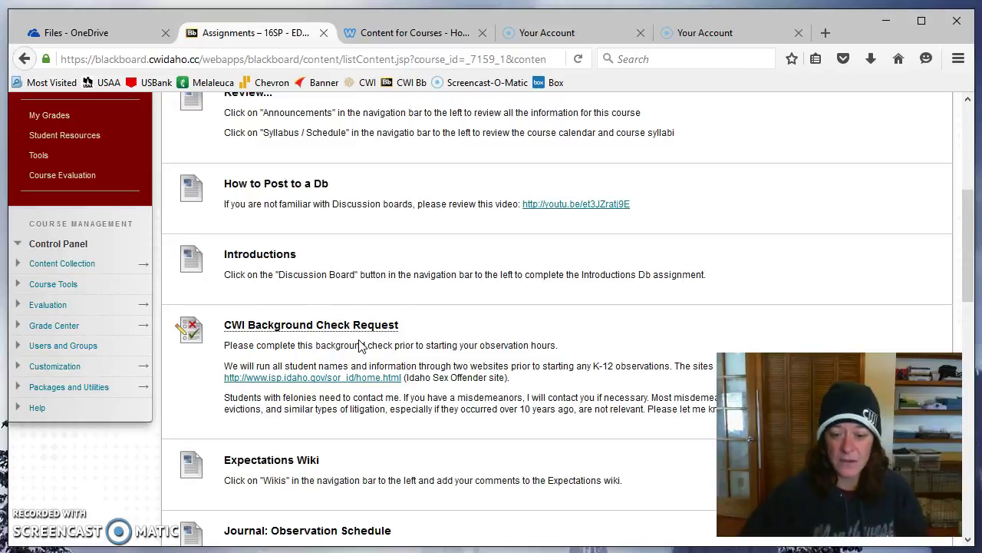
scroll(552, 395, down, 2)
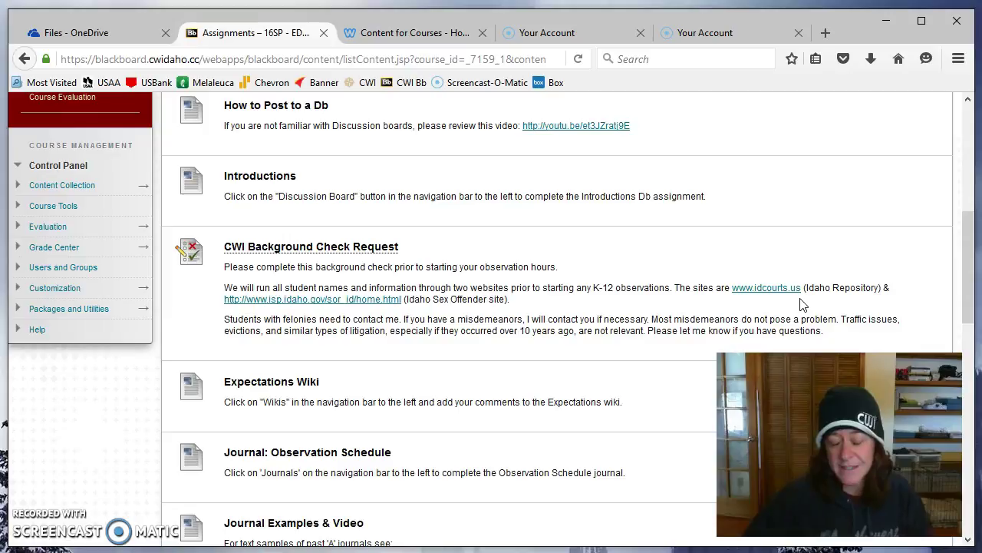
- Examine the Expectations Wiki, Observation Schedule journal, and Journal Examples & Video items among the assignments
click(666, 419)
scroll(666, 421, down, 3)
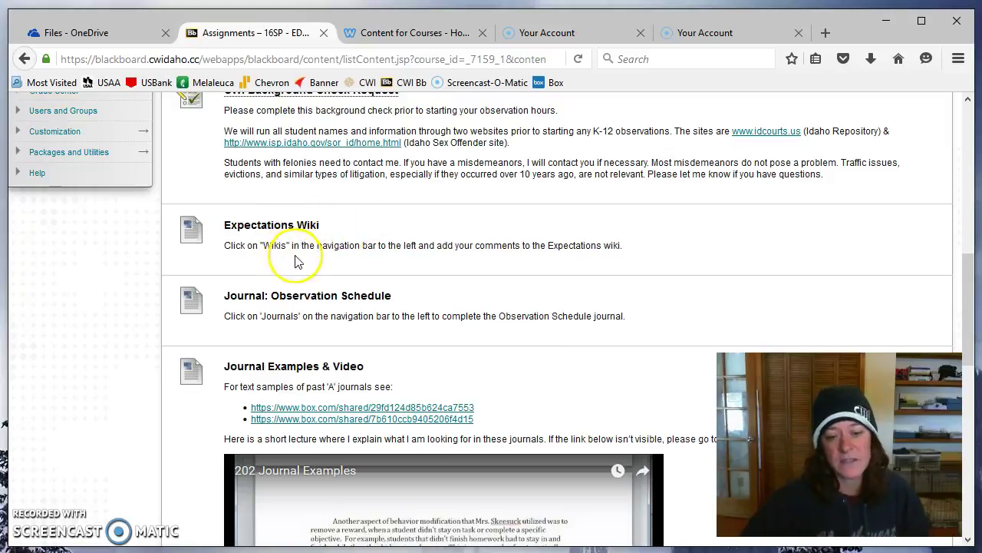
scroll(296, 249, up, 8)
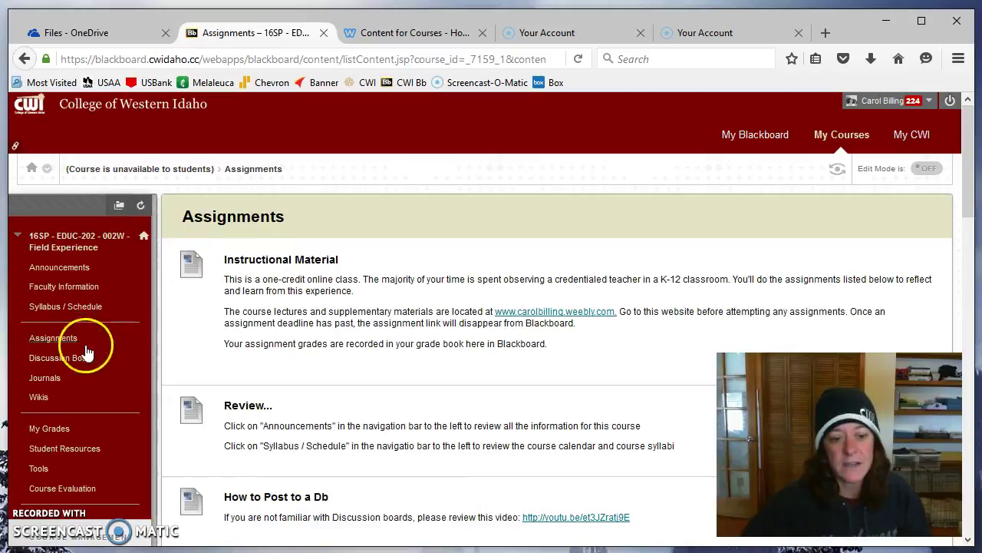
scroll(307, 403, down, 6)
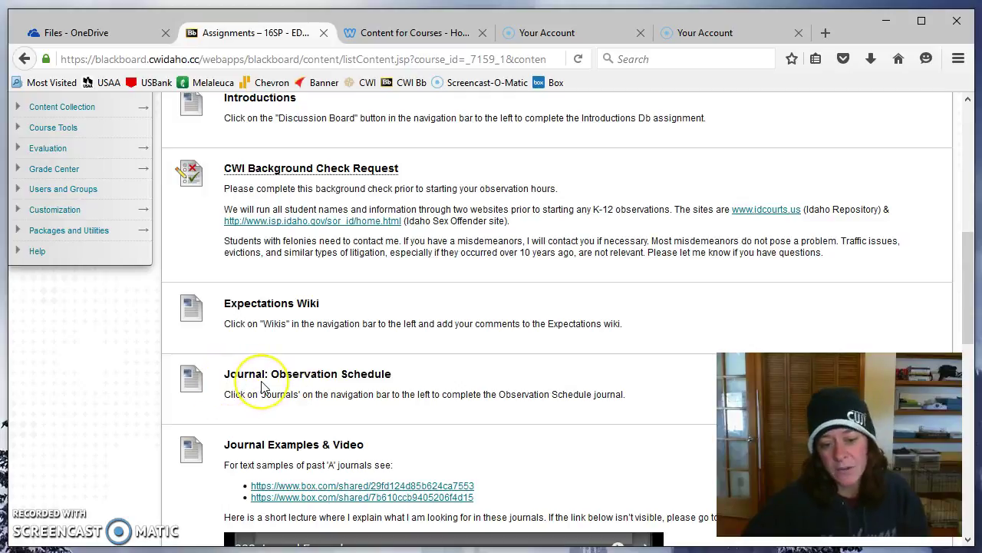
scroll(263, 386, down, 3)
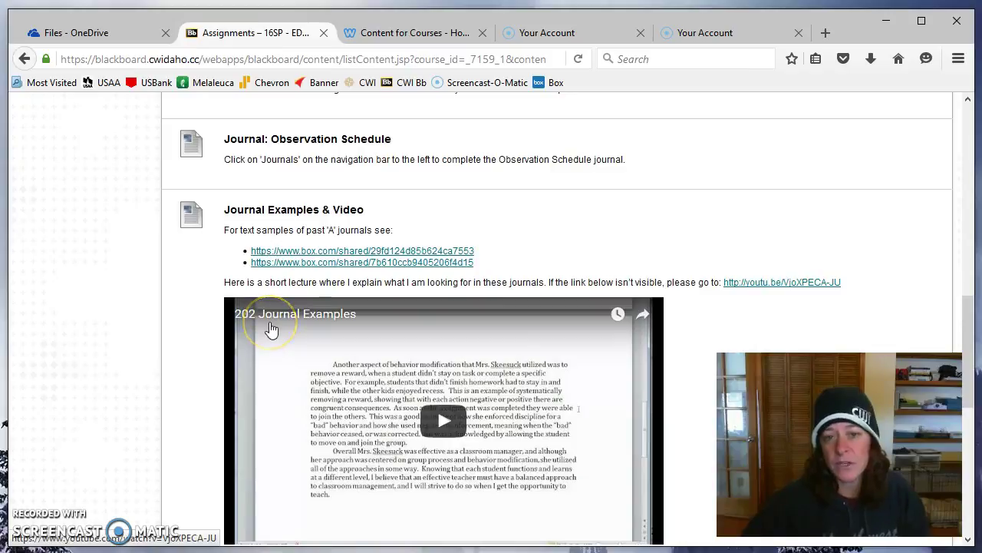
scroll(184, 376, down, 2)
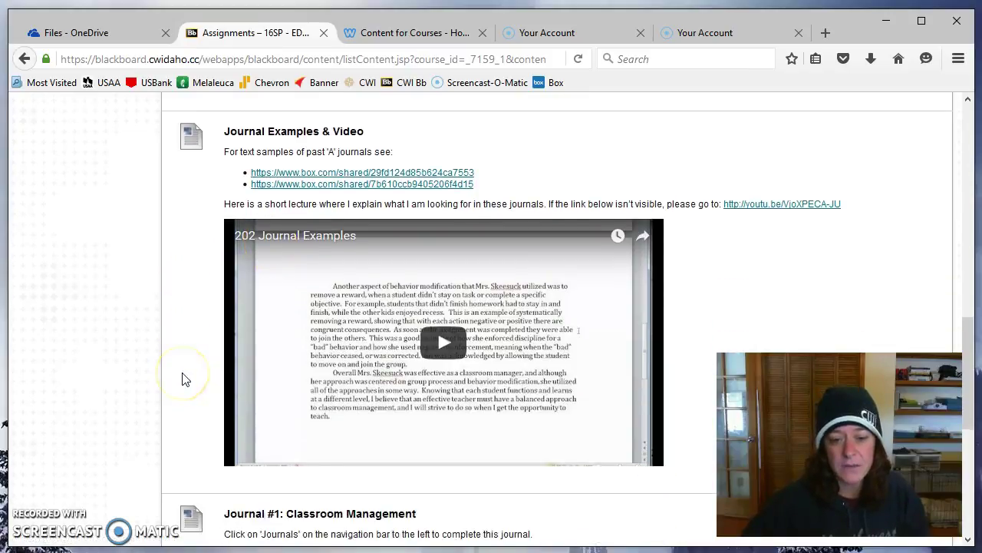
- Examine Journal #1 through Journal #4 and the Signed Observation Letter & Timecard item on the Assignments page
scroll(184, 378, down, 1)
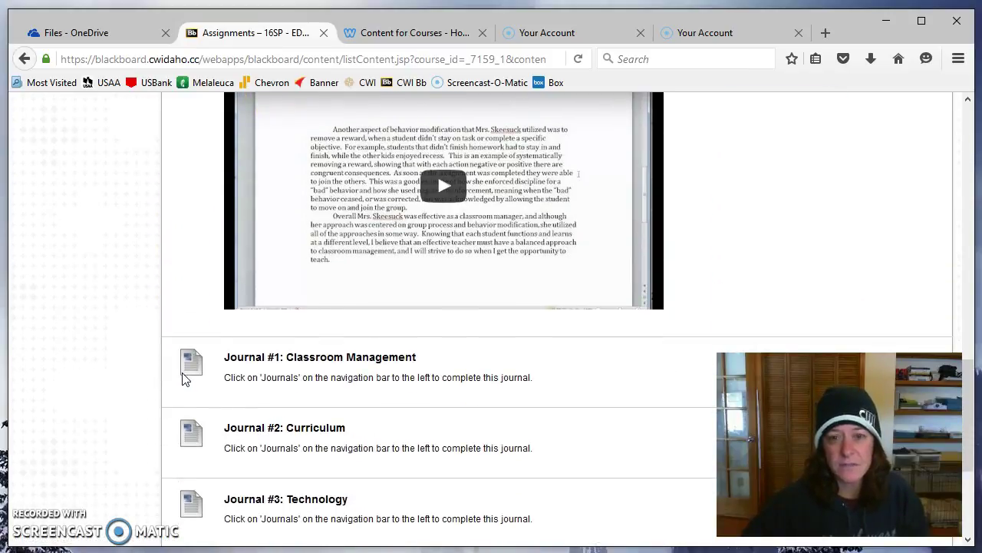
scroll(184, 377, down, 1)
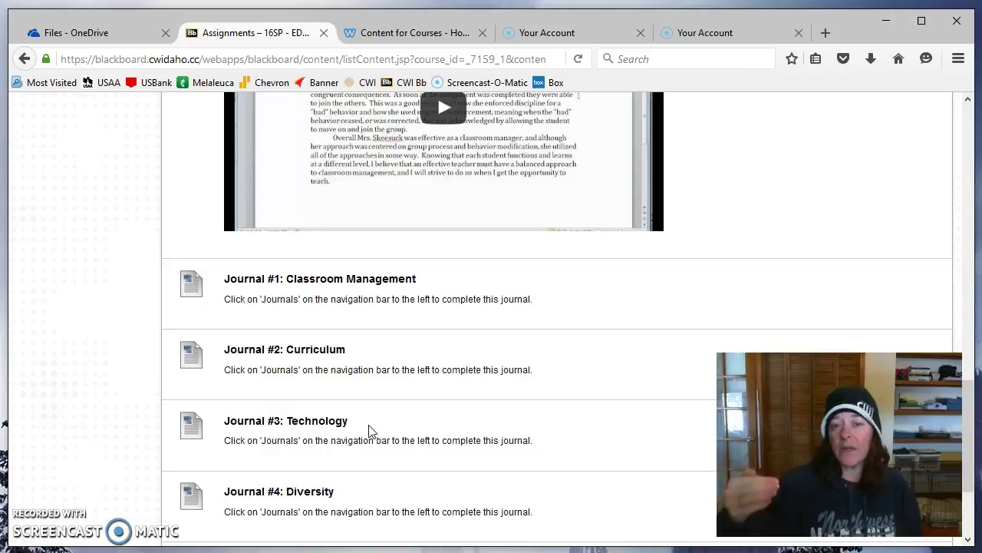
scroll(375, 432, down, 1)
scroll(375, 432, down, 4)
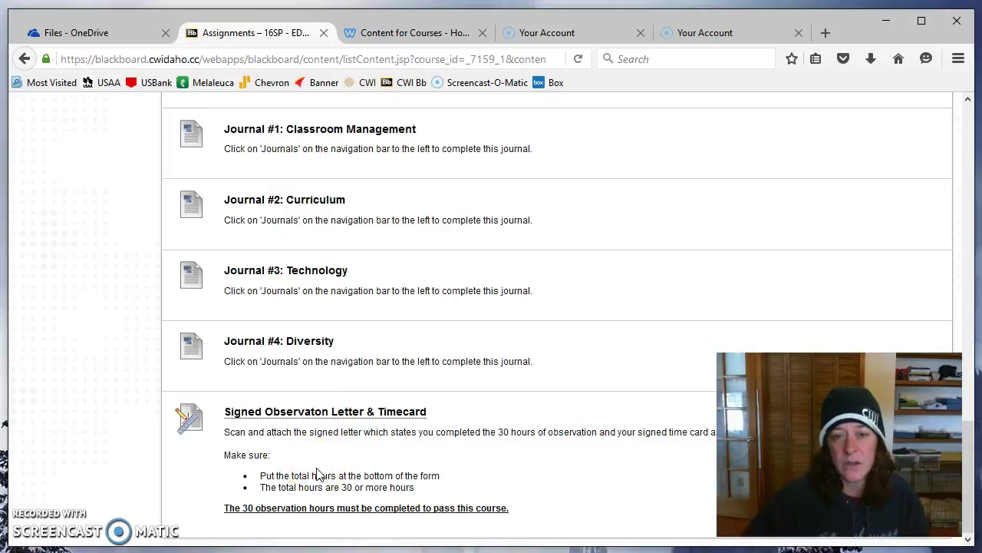
- Open the Discussion Board and read the descriptions of the Introductions and Field Experience Summary Assignment forums
scroll(318, 474, up, 15)
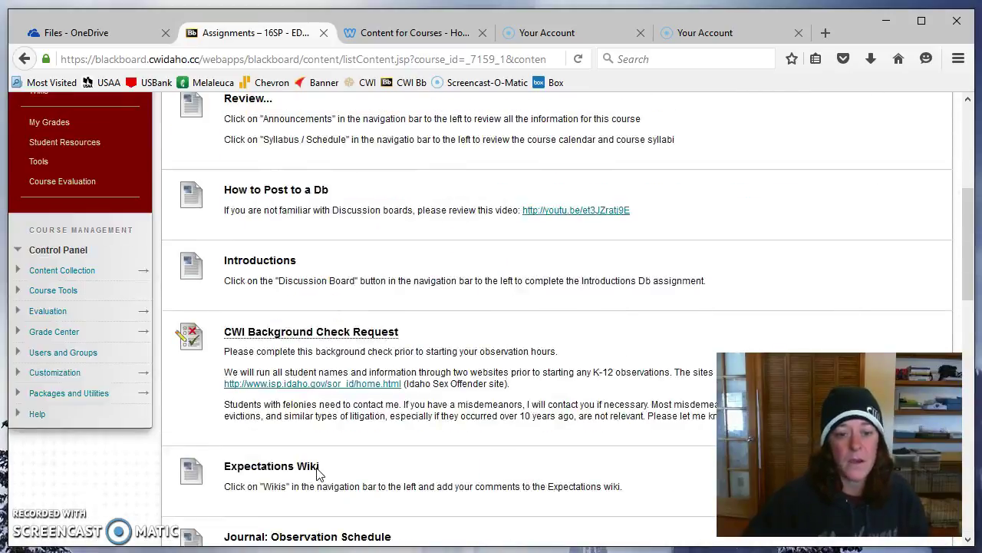
click(76, 287)
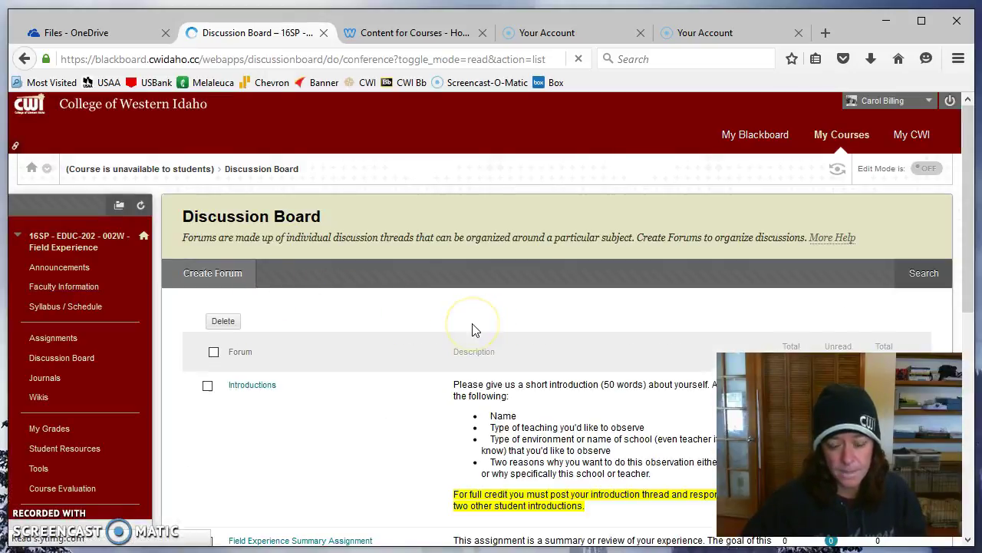
scroll(472, 330, down, 5)
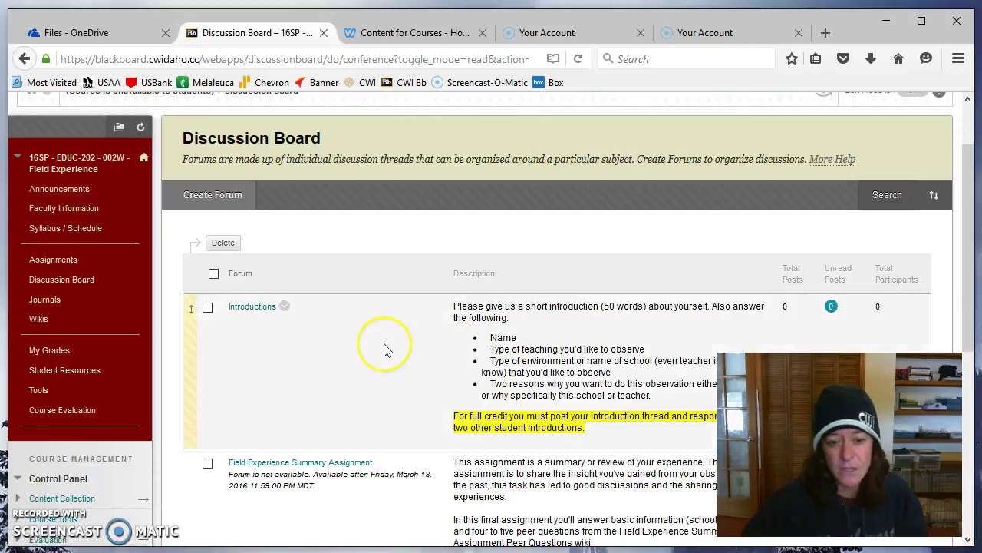
scroll(388, 349, down, 2)
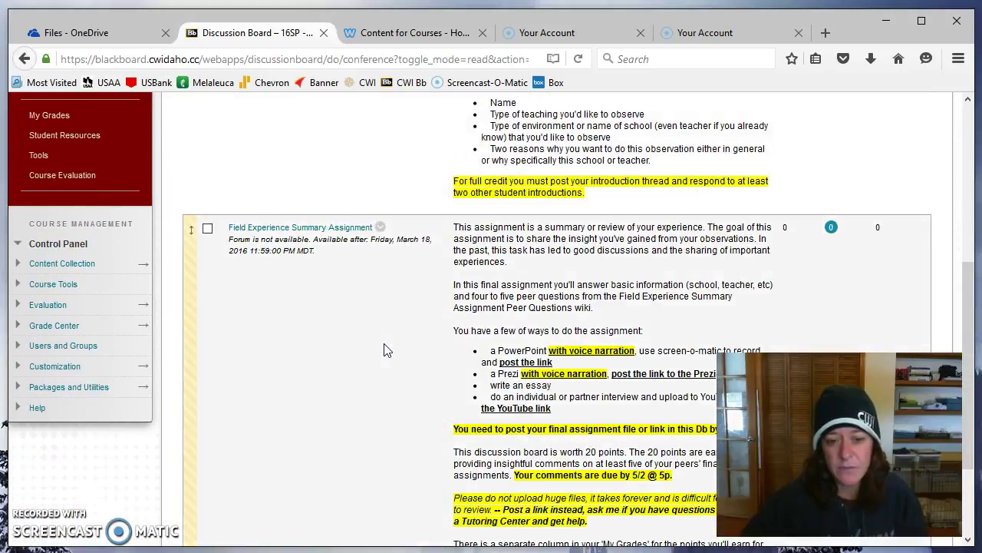
scroll(387, 349, down, 2)
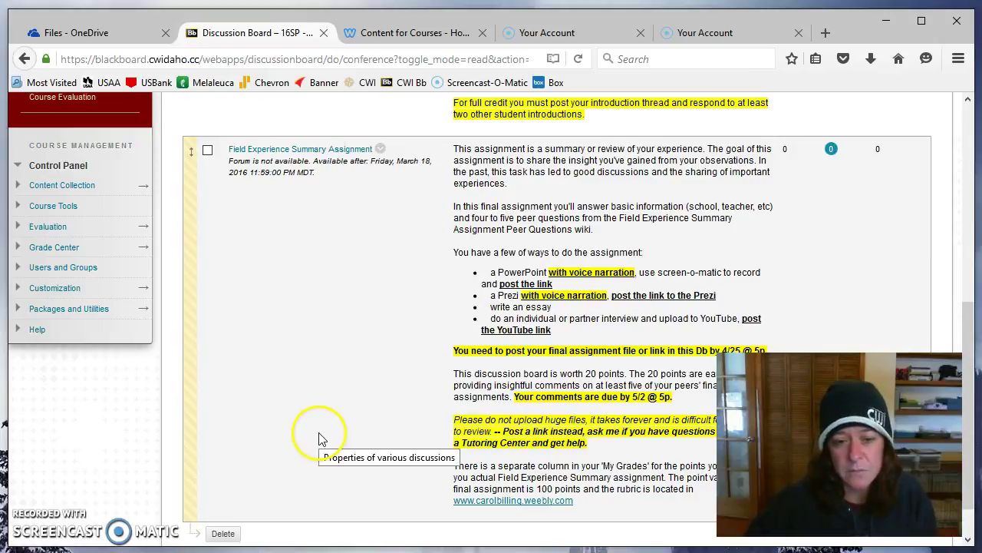
- Open the course's Journals page and review the listed journals down to Picture of Thank You Note
scroll(318, 437, up, 5)
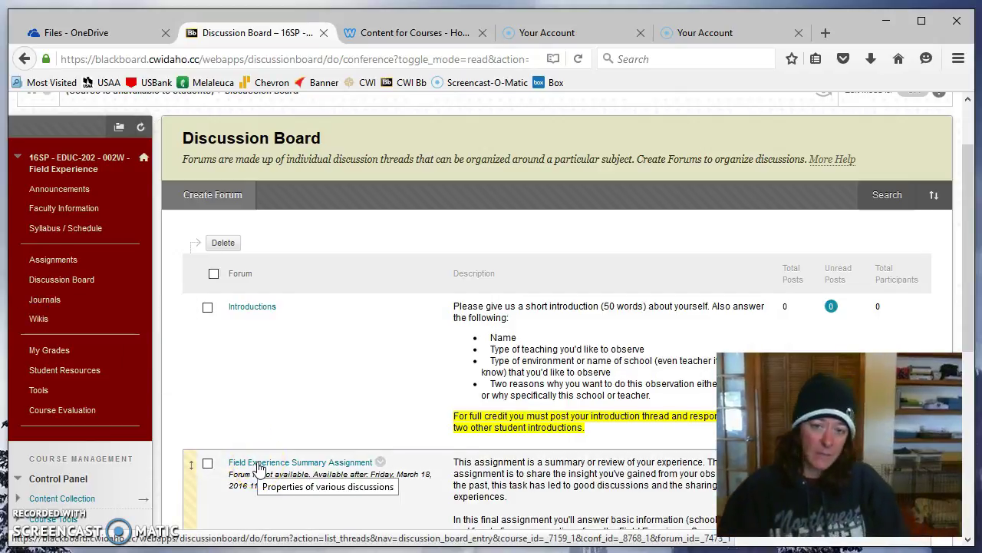
click(43, 303)
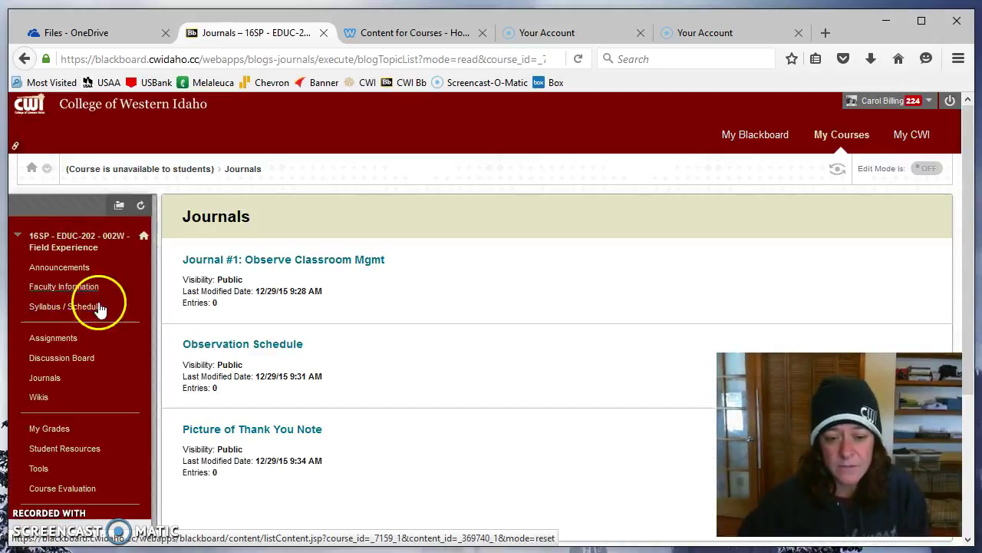
scroll(417, 397, down, 2)
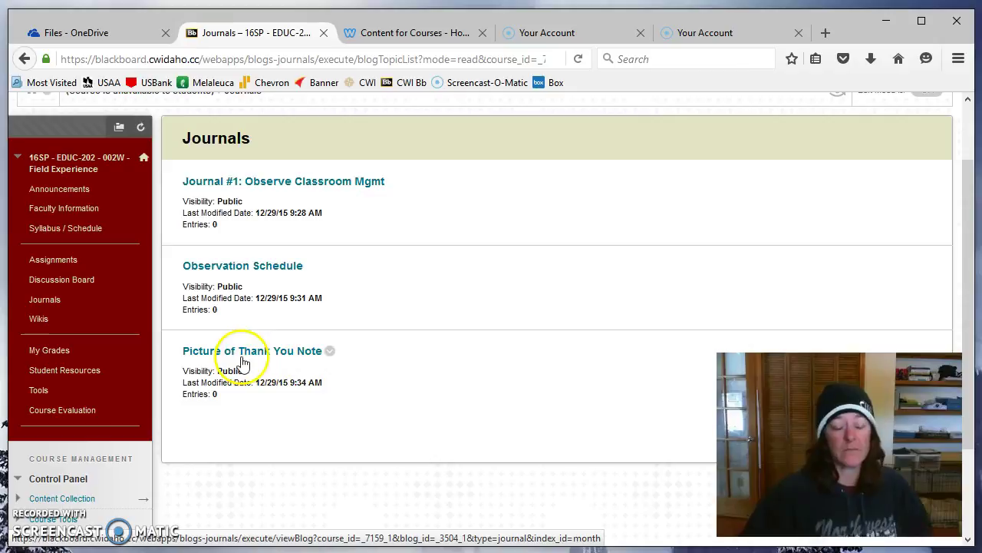
- Open the Course Expectations wiki from the Wikis page, read its instructions, and open its content for editing to view the editor
click(45, 316)
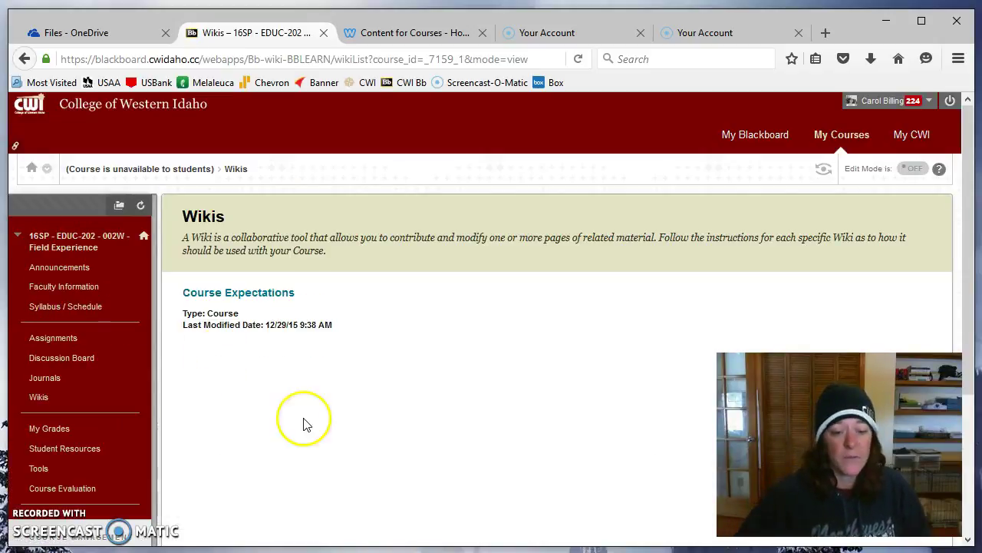
click(268, 297)
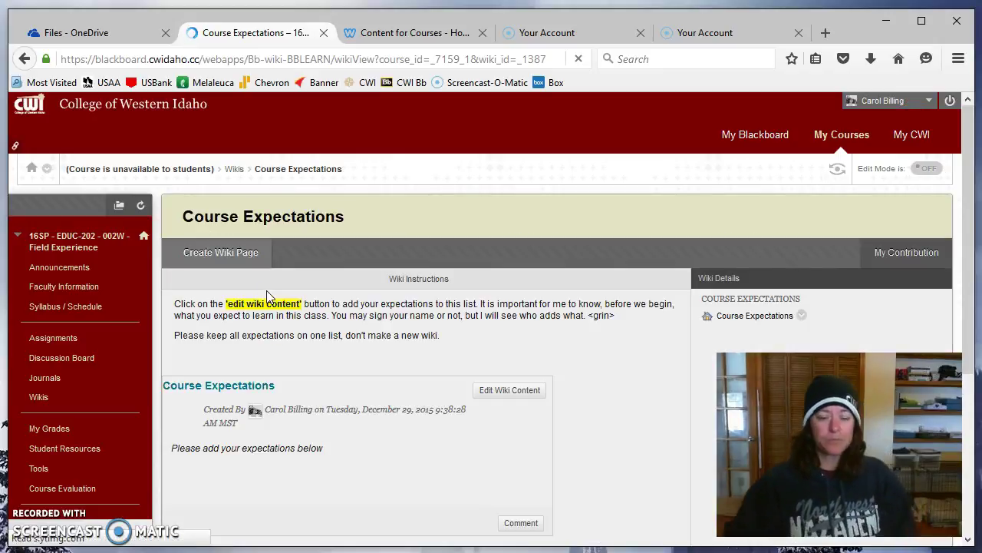
scroll(456, 373, down, 2)
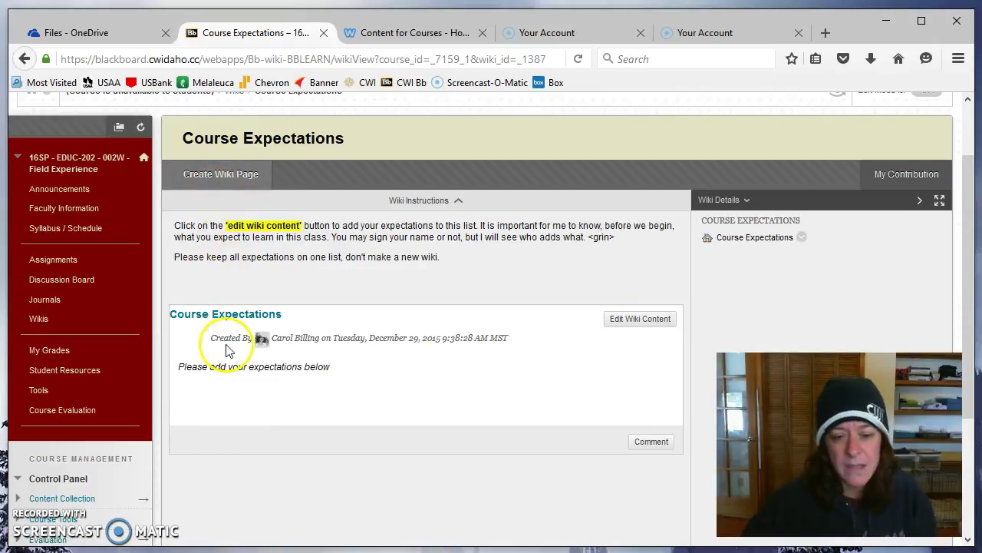
click(625, 329)
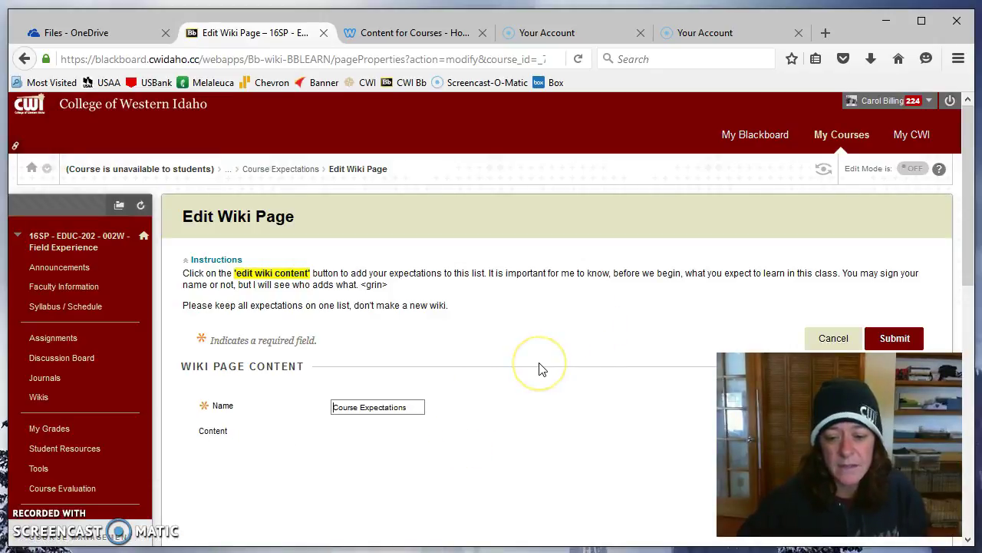
scroll(540, 367, down, 3)
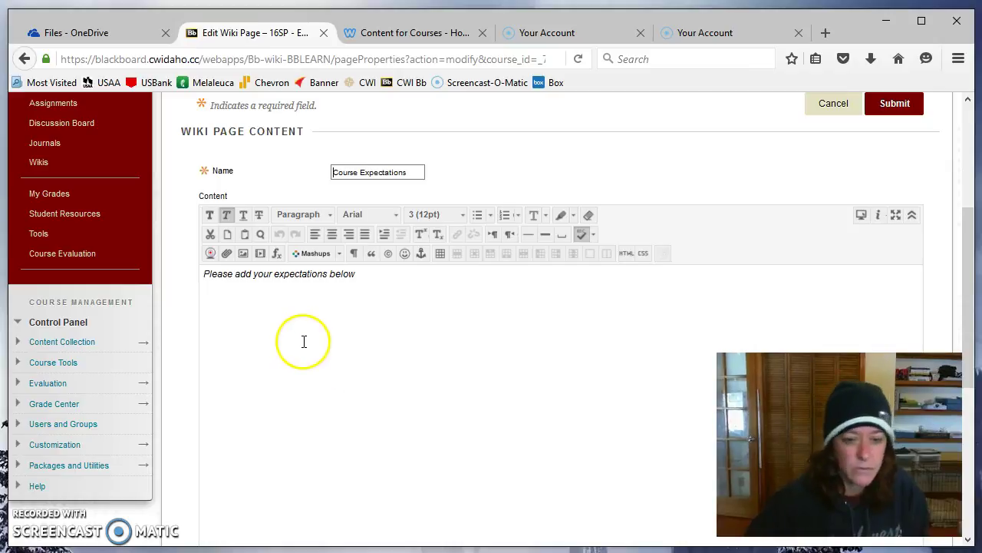
scroll(304, 341, up, 4)
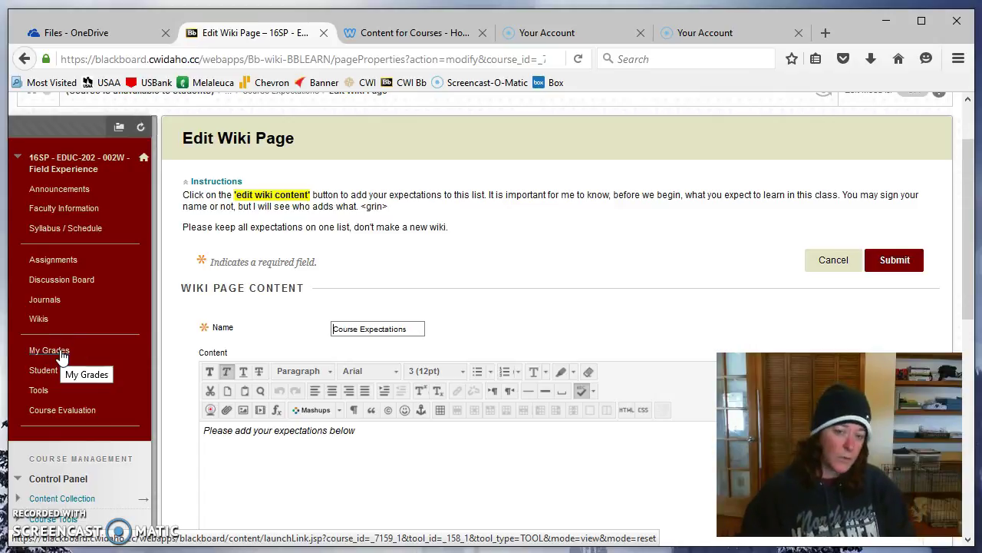
- Switch to the Content for Courses website and open the 1.) Welcome page for EDUC 202
click(401, 39)
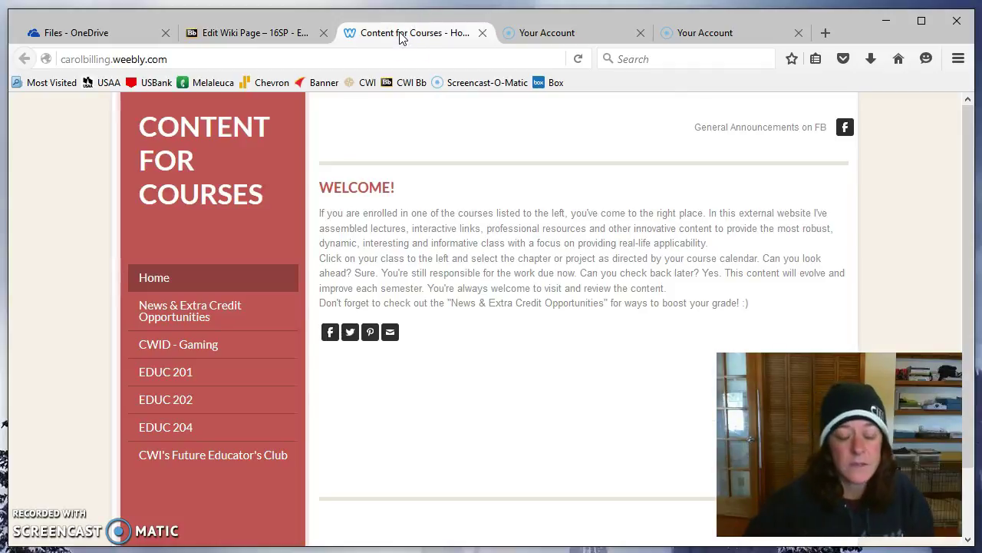
mouse_move(173, 411)
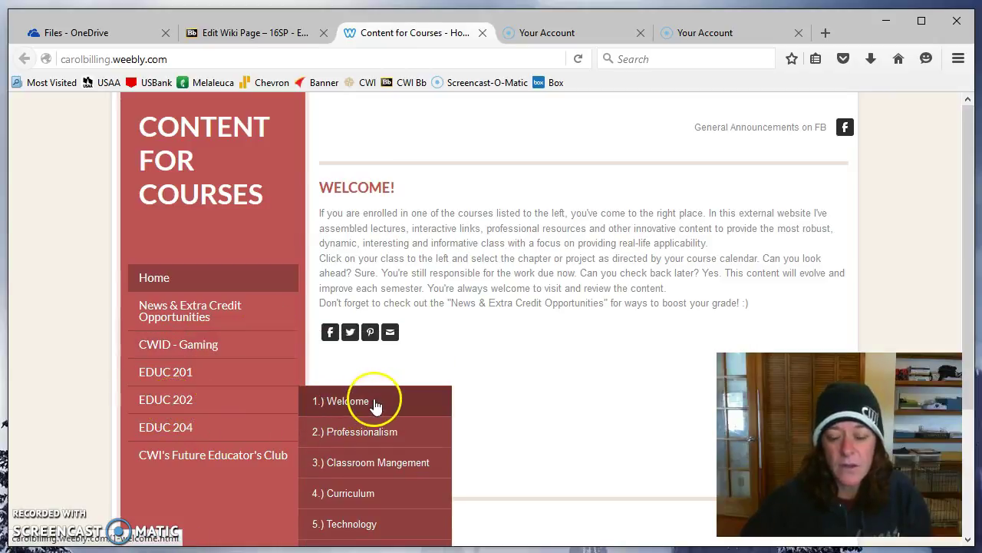
scroll(376, 405, down, 4)
click(351, 240)
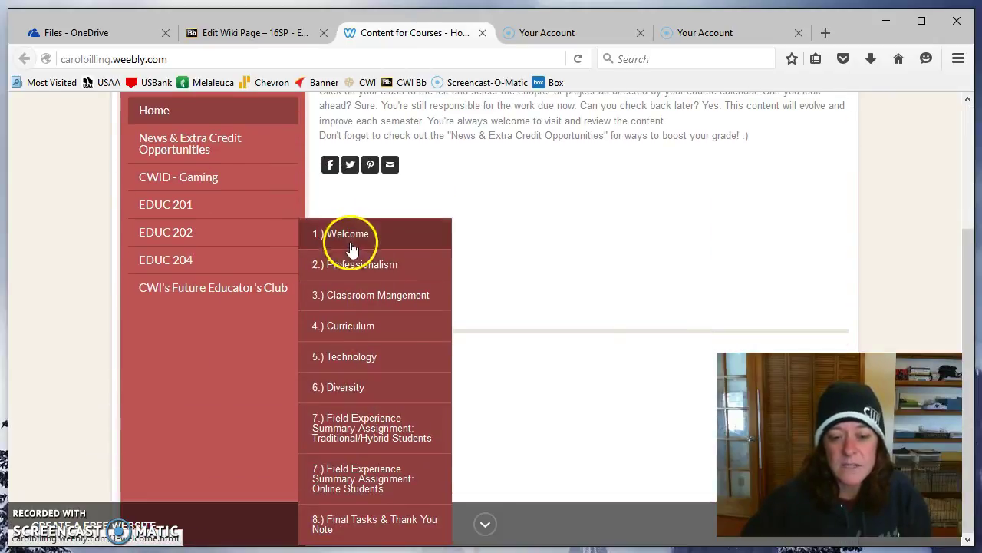
click(374, 396)
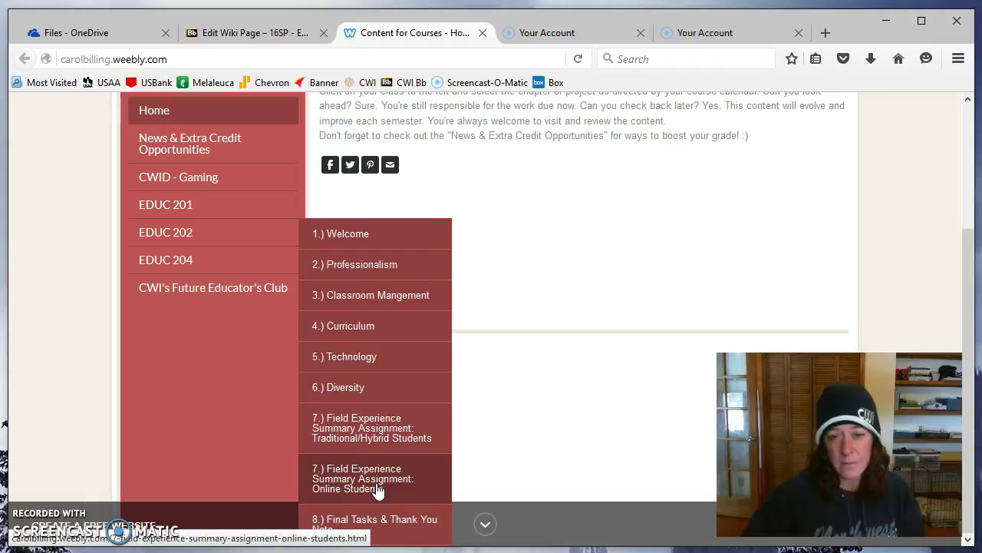
click(370, 238)
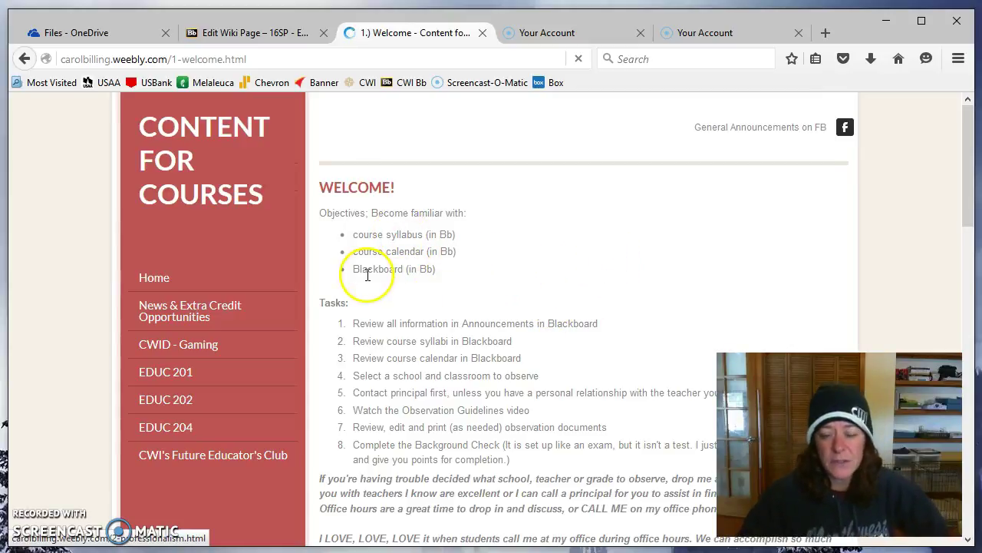
- Read the Welcome page from the objectives and tasks through the Observation Guidelines Video and Observation Documents - Timecard sections
scroll(538, 279, down, 2)
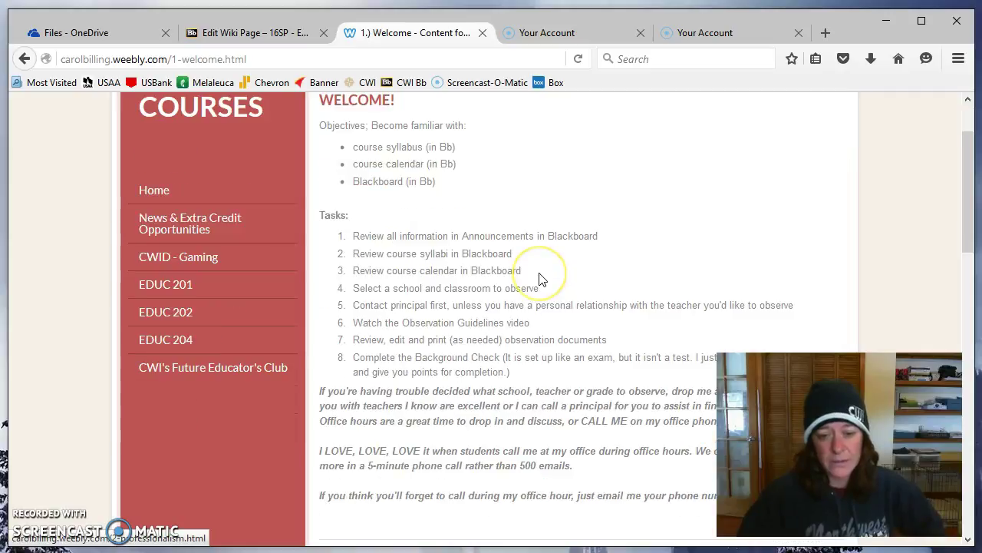
scroll(540, 278, down, 8)
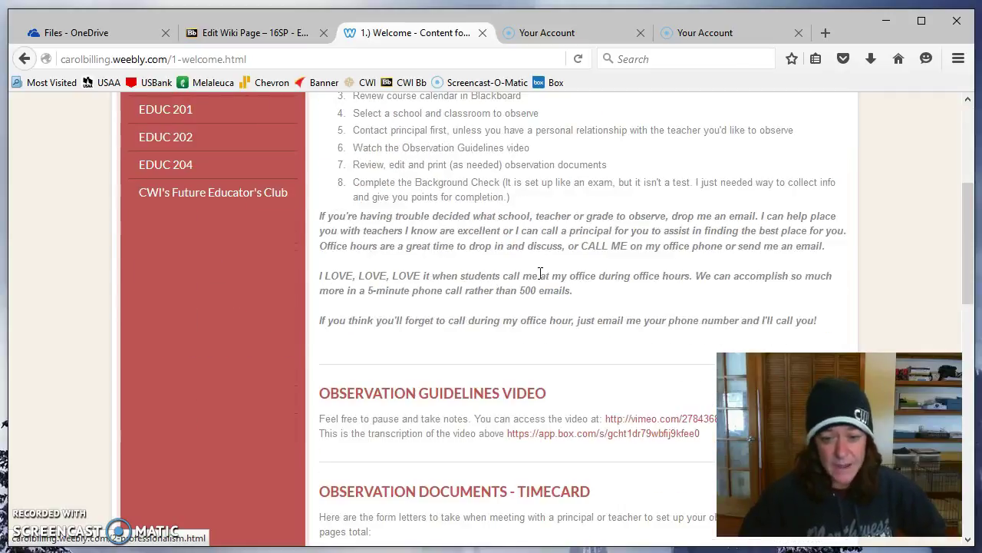
scroll(539, 279, down, 2)
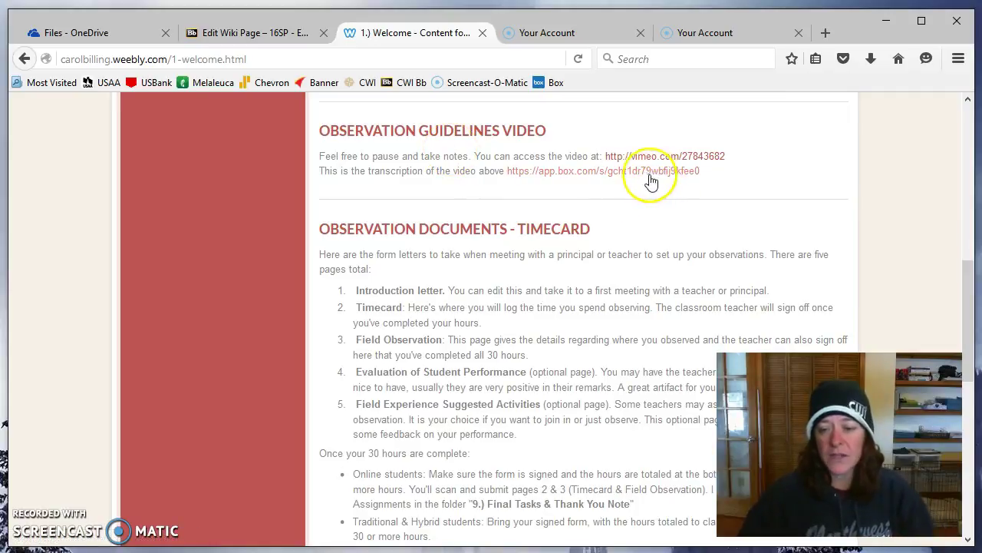
scroll(591, 268, down, 3)
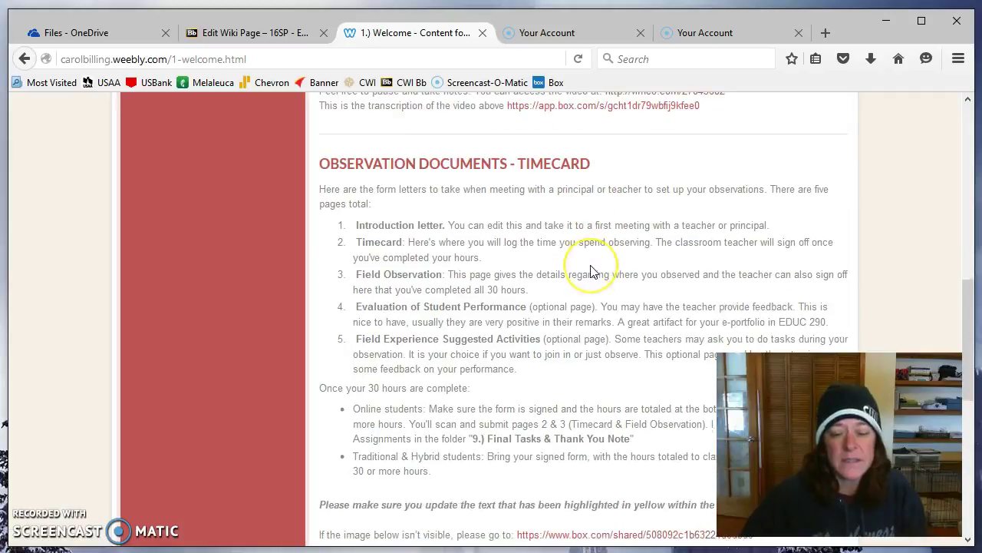
scroll(592, 270, down, 2)
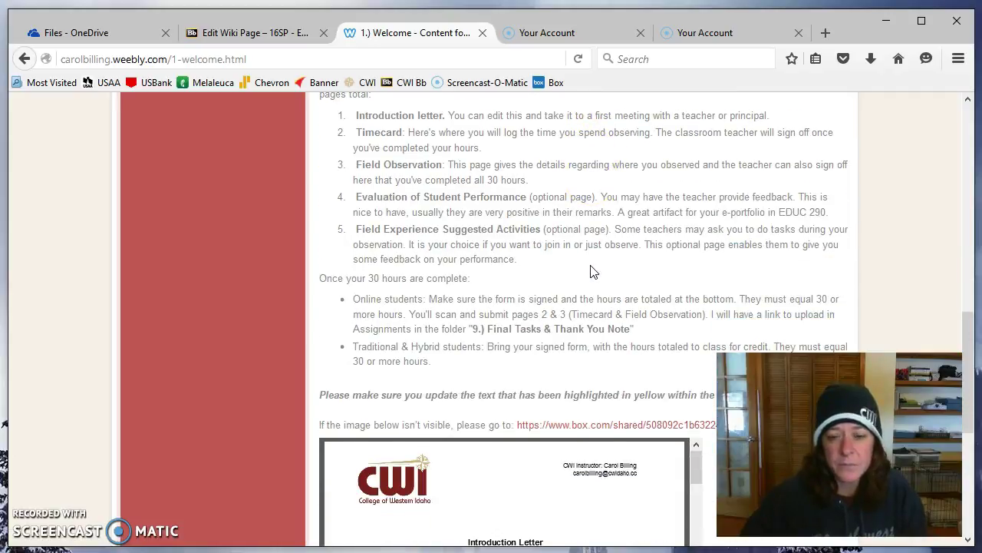
scroll(592, 270, down, 5)
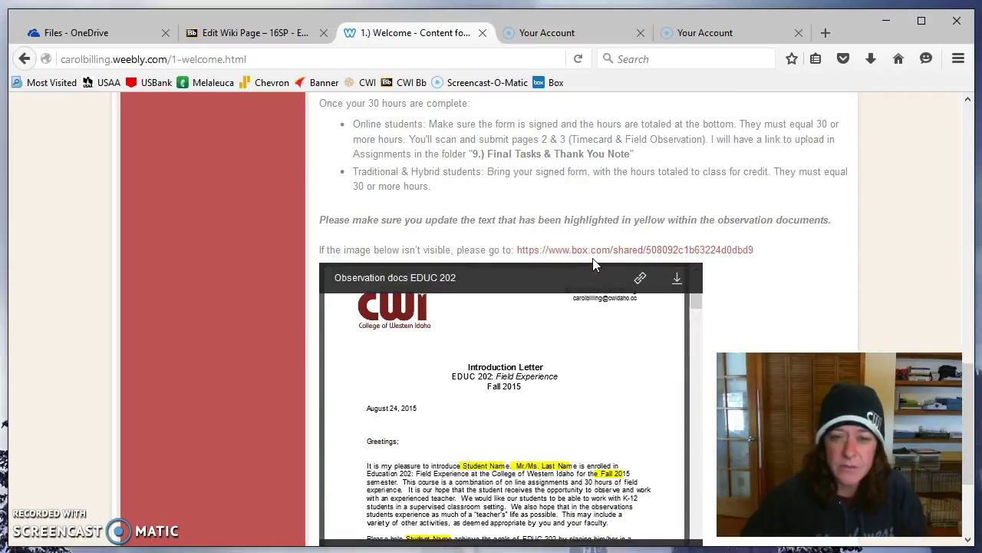
scroll(770, 289, down, 3)
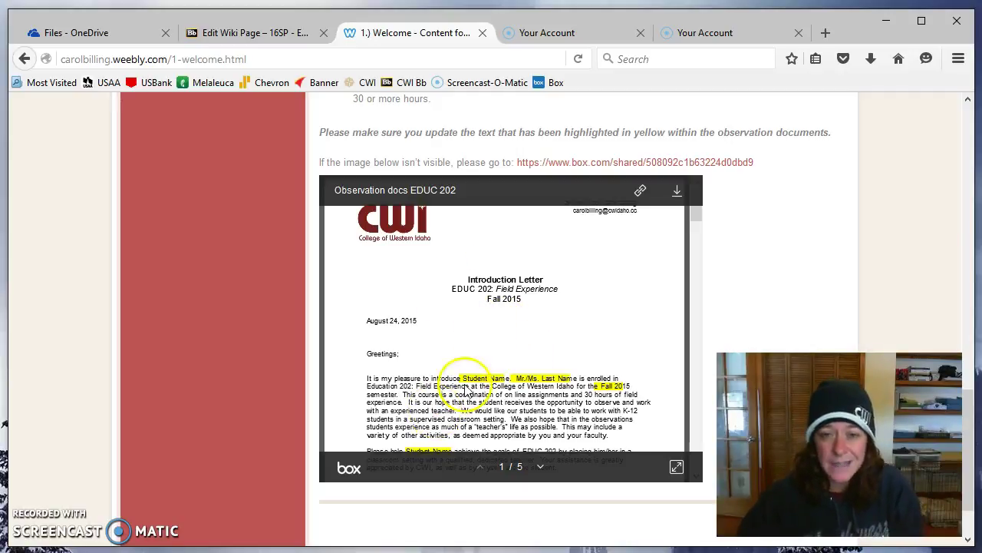
- Examine the Introduction Letter, Education 202 Time Card and Field Observation form in the embedded Observation docs EDUC 202 document
scroll(469, 396, down, 1)
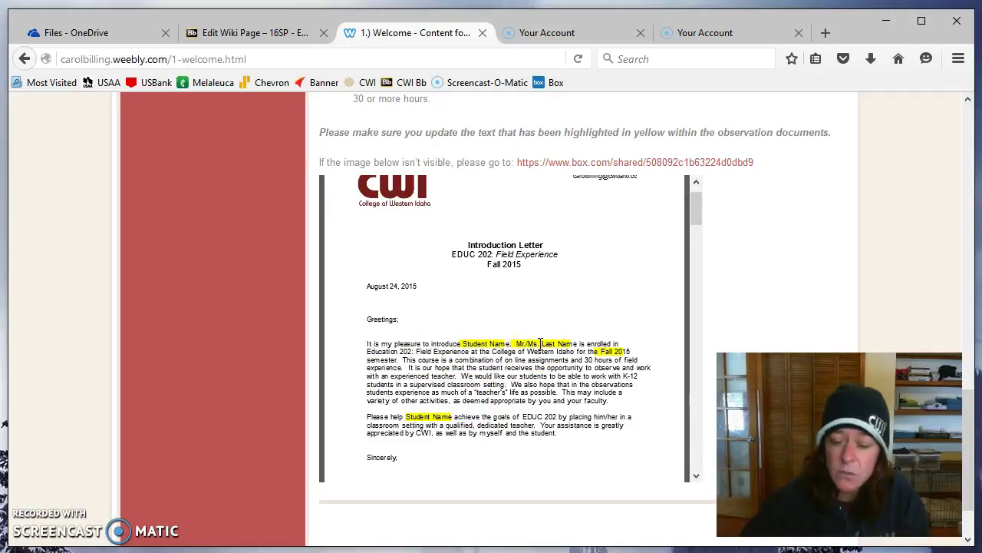
scroll(460, 342, down, 1)
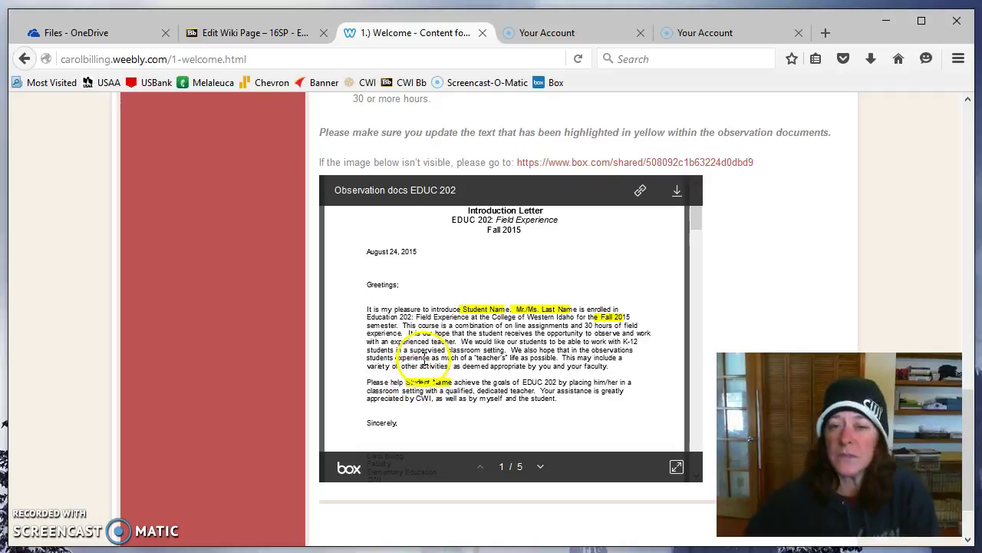
scroll(434, 367, down, 10)
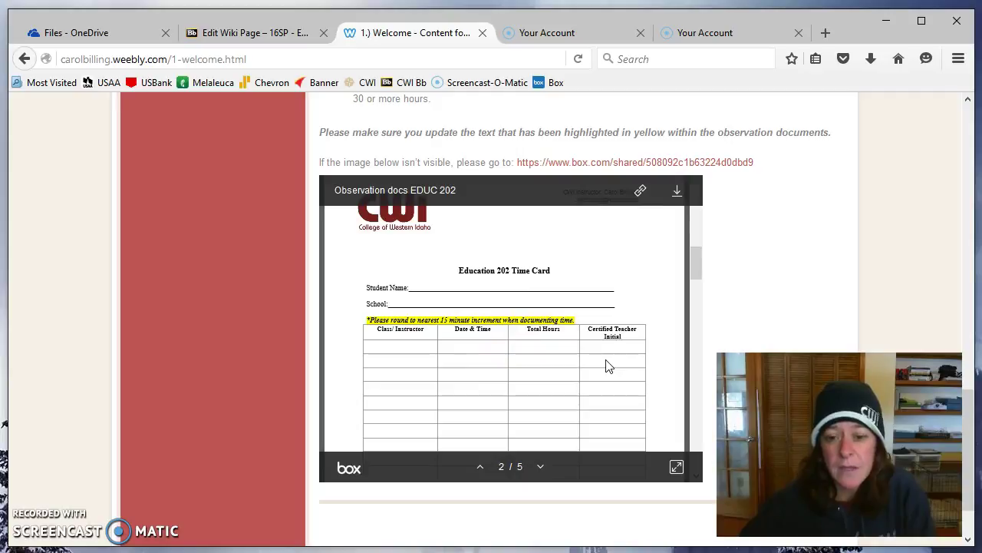
scroll(606, 366, down, 5)
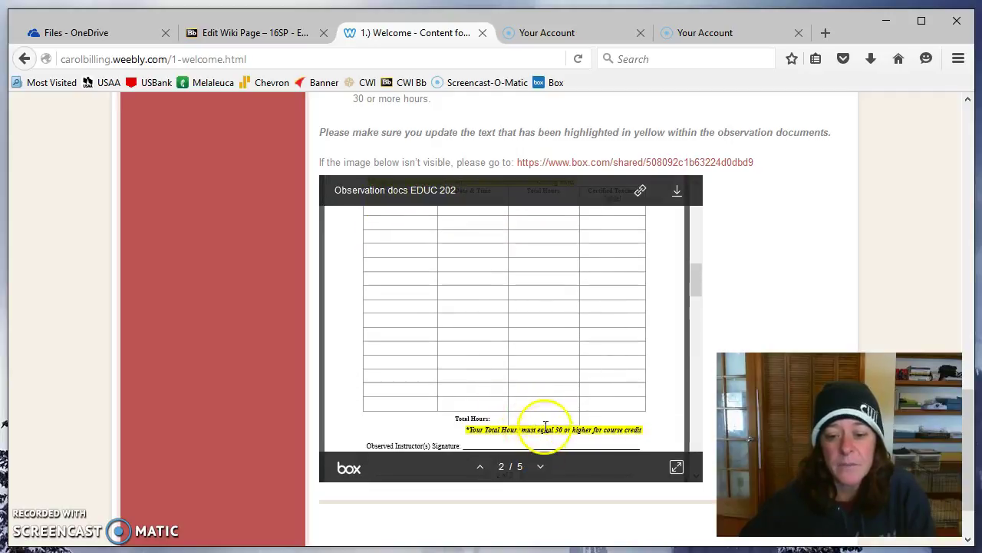
scroll(542, 431, down, 2)
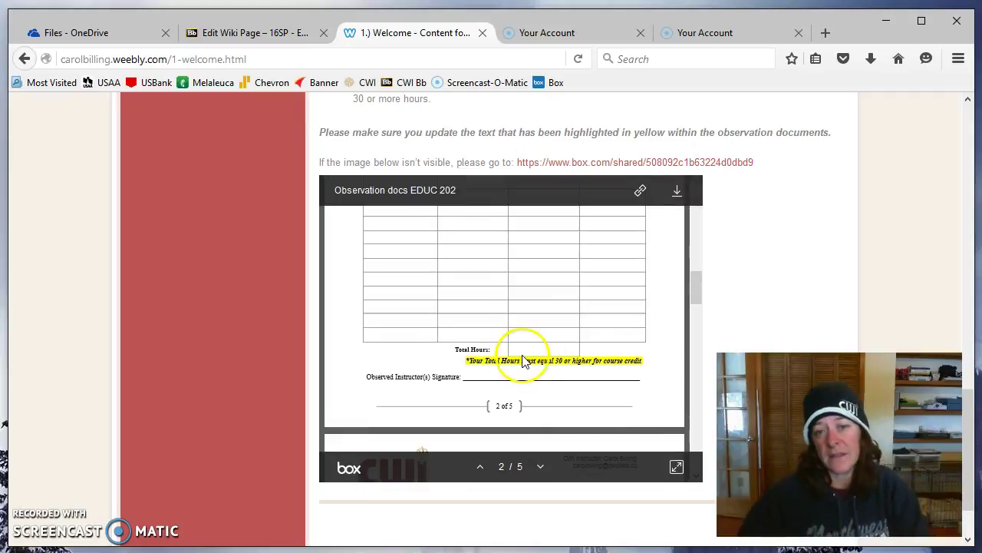
scroll(522, 357, down, 4)
scroll(522, 353, down, 6)
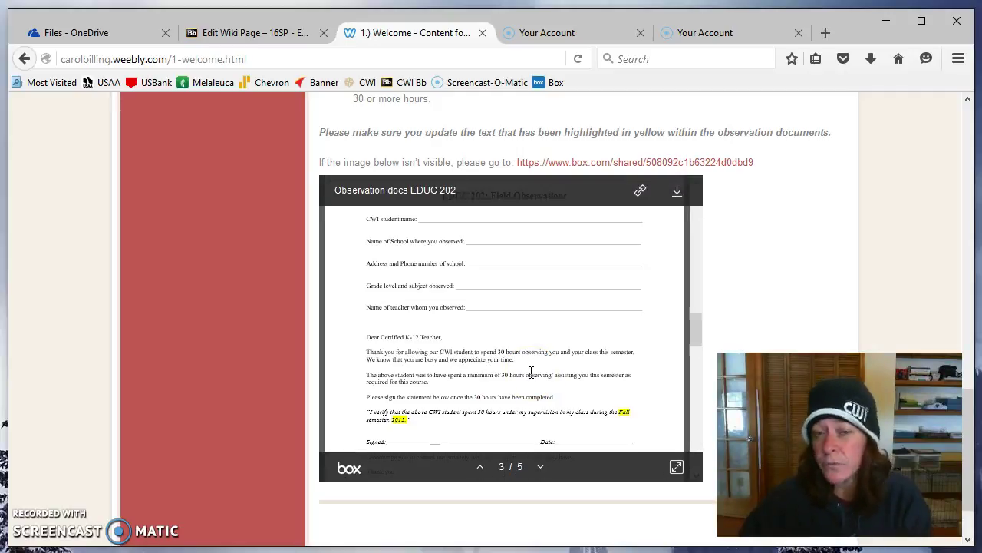
- Examine the end of the Field Observation form, the optional Evaluation of Student Performance and the optional Suggested Activities in the embedded observation document
scroll(475, 376, up, 1)
scroll(475, 376, down, 5)
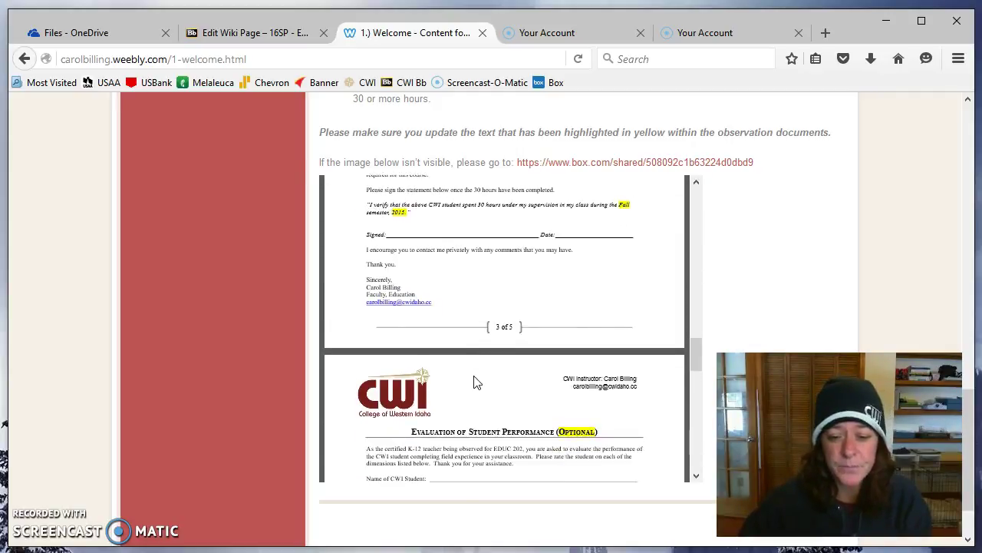
scroll(475, 381, down, 3)
click(463, 381)
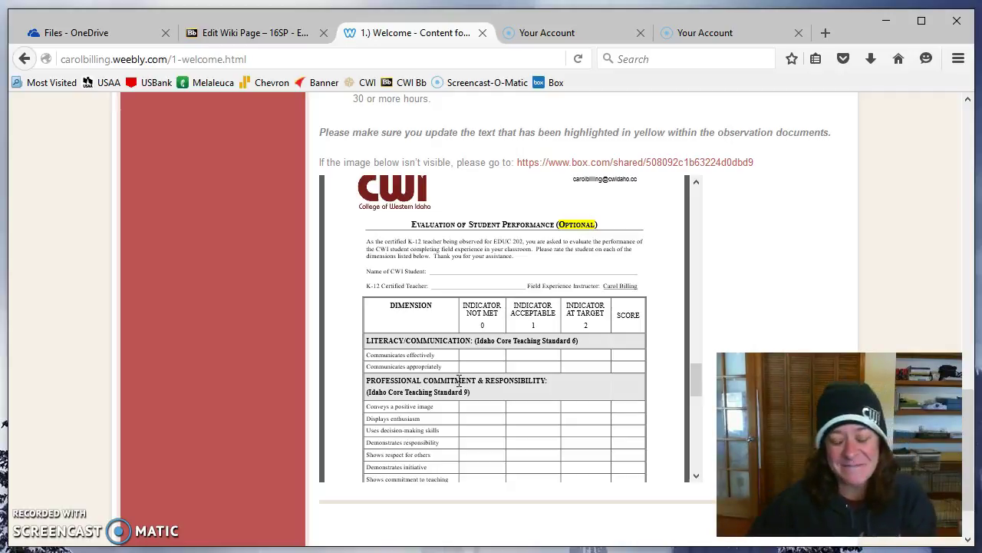
mouse_move(459, 382)
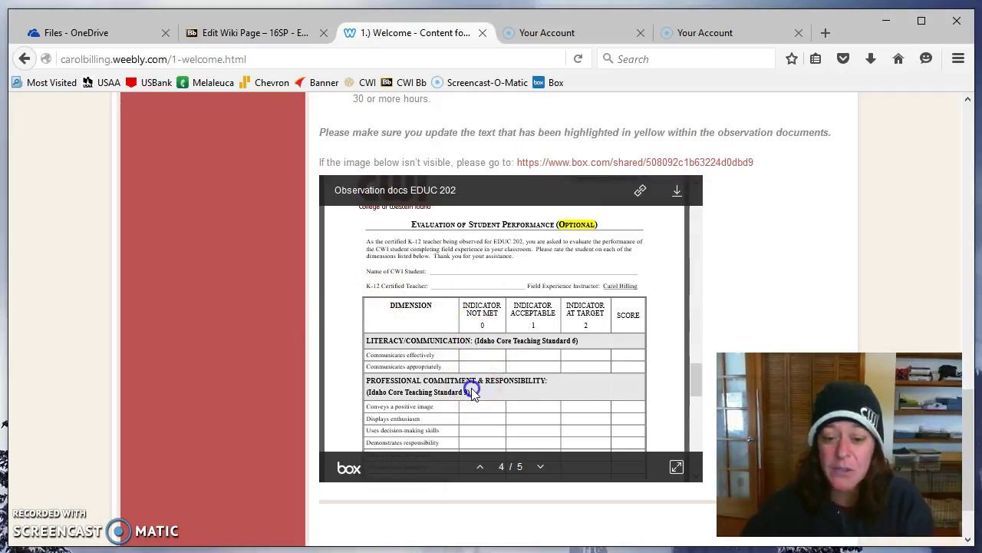
scroll(473, 393, down, 1)
scroll(472, 393, down, 7)
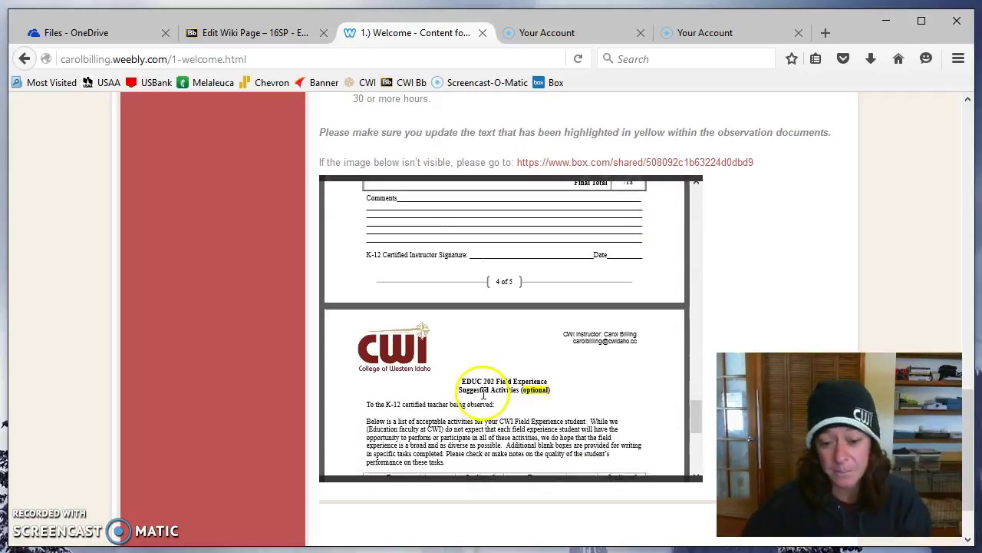
scroll(483, 395, down, 4)
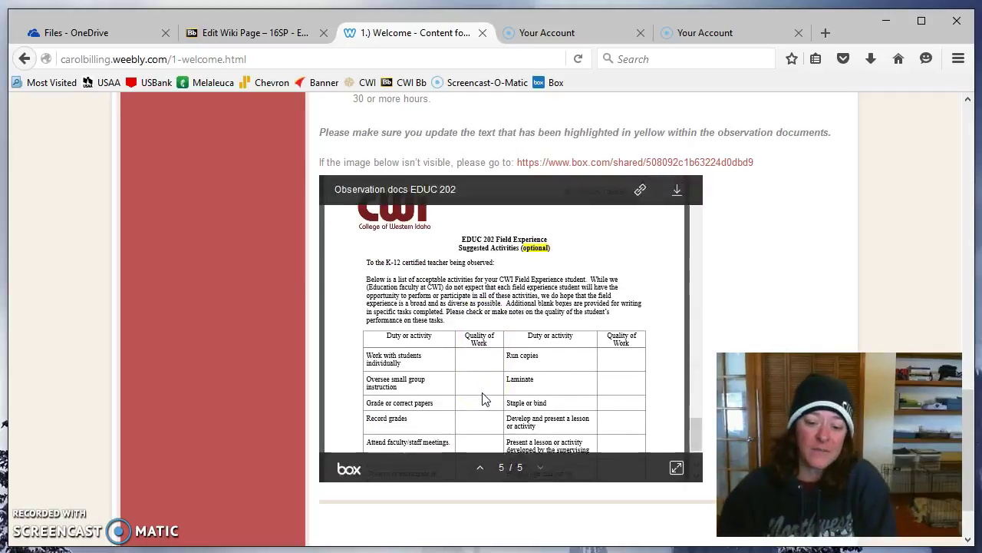
scroll(483, 393, down, 1)
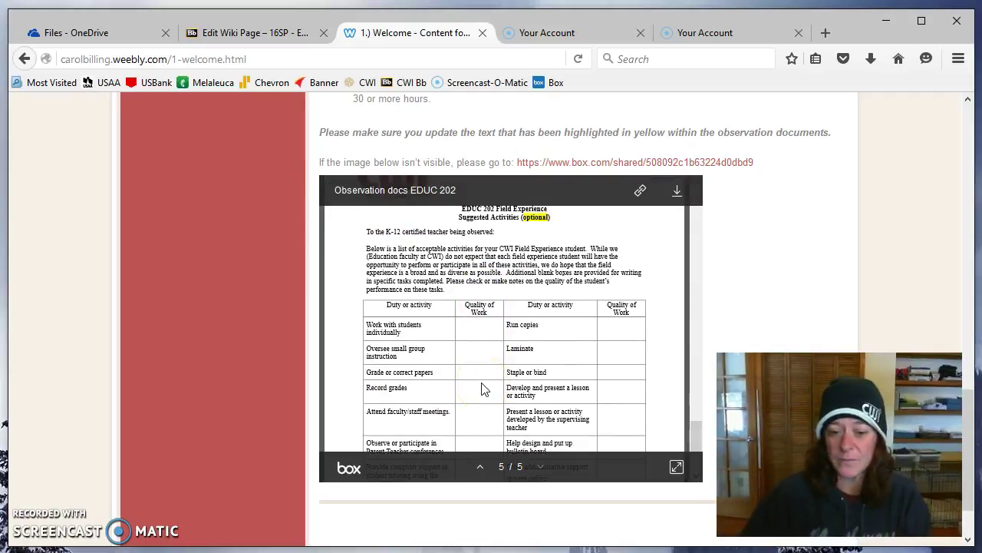
scroll(482, 389, down, 2)
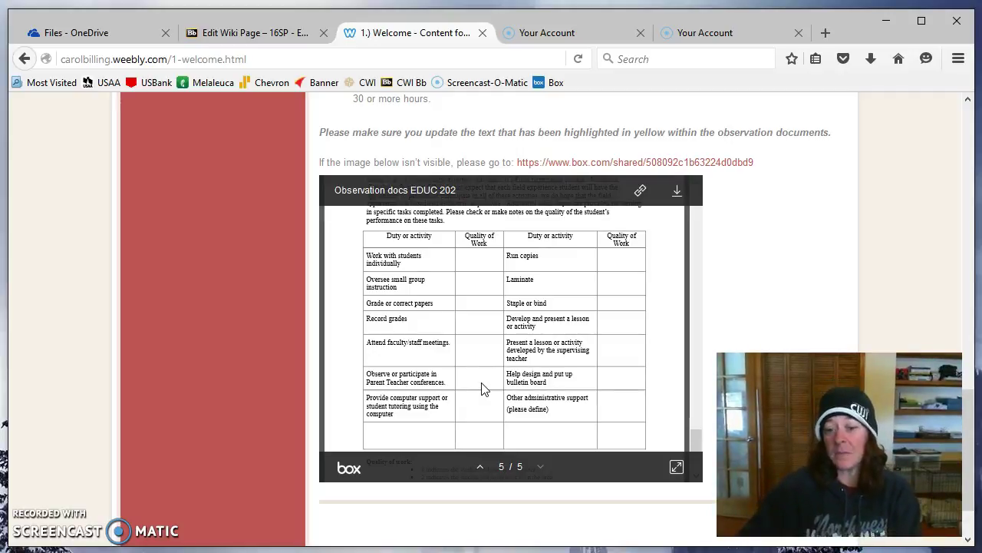
scroll(482, 389, up, 2)
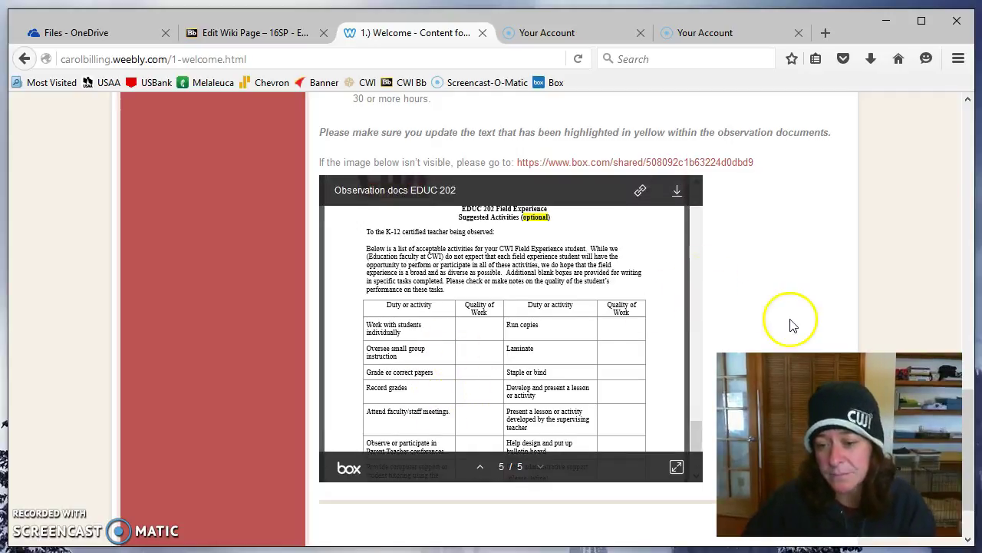
- Open the EDUC 202 page 7.) Field Experience Summary Assignment: Online Students and read its list of steps and Details section
scroll(785, 317, up, 5)
scroll(787, 307, up, 5)
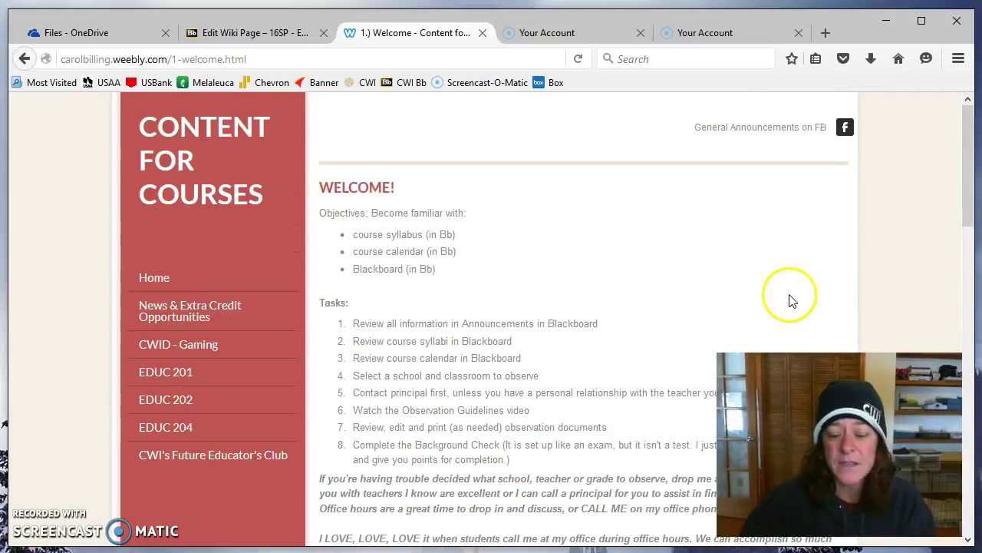
mouse_move(213, 387)
mouse_move(208, 409)
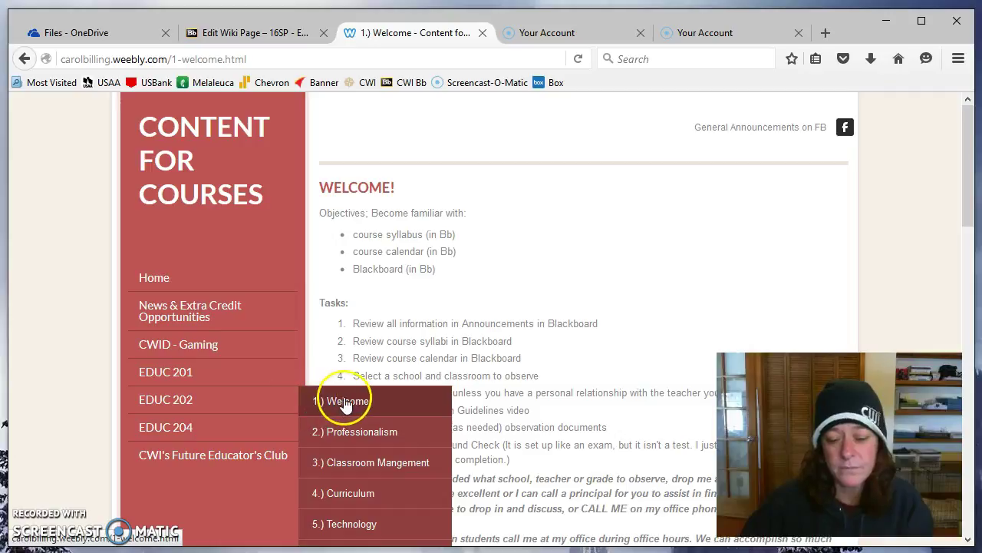
scroll(345, 406, down, 2)
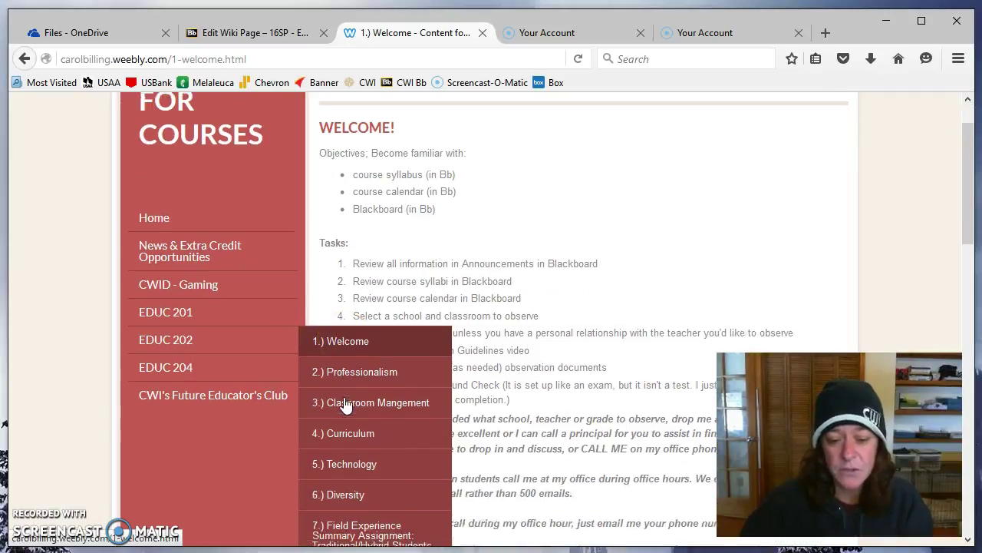
scroll(357, 479, down, 2)
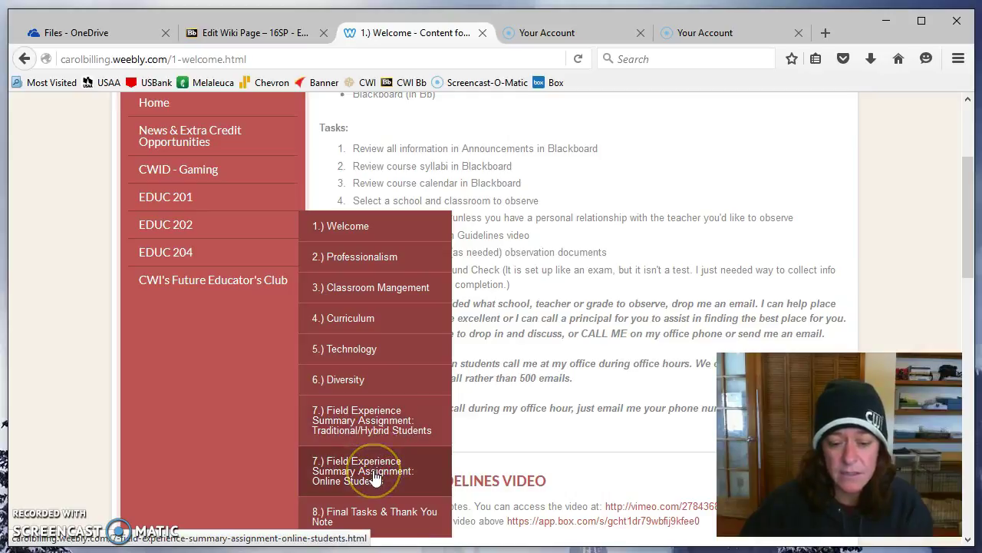
click(374, 475)
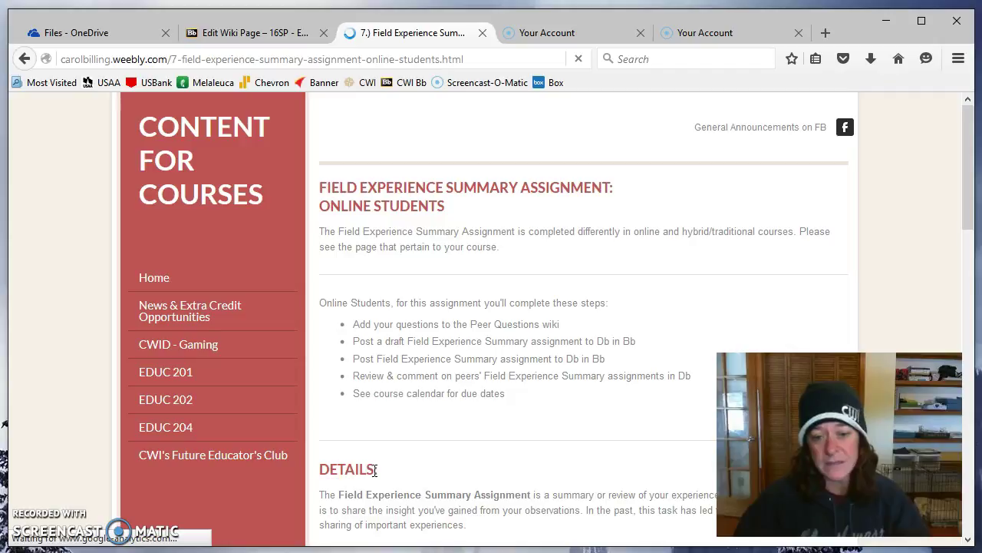
click(453, 453)
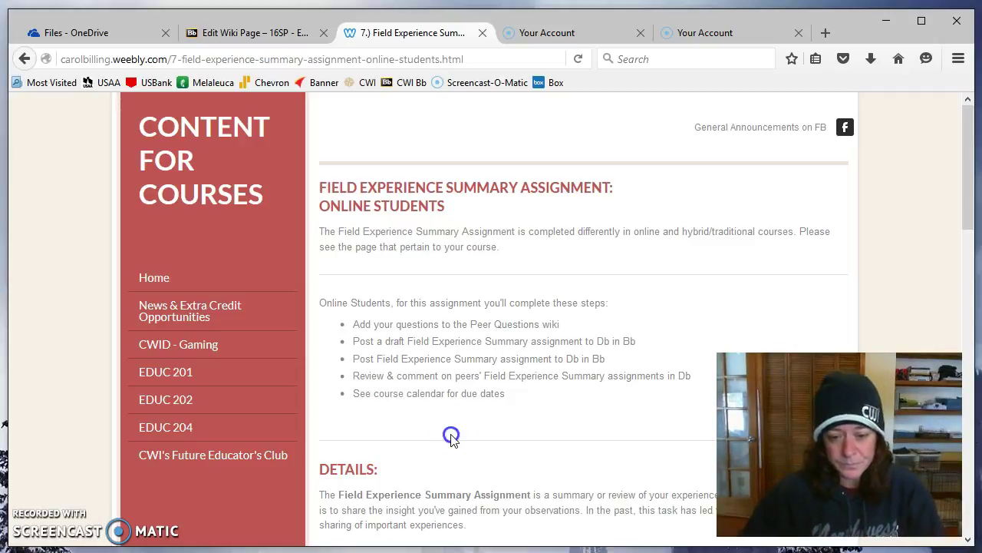
scroll(453, 449, down, 2)
scroll(452, 435, down, 2)
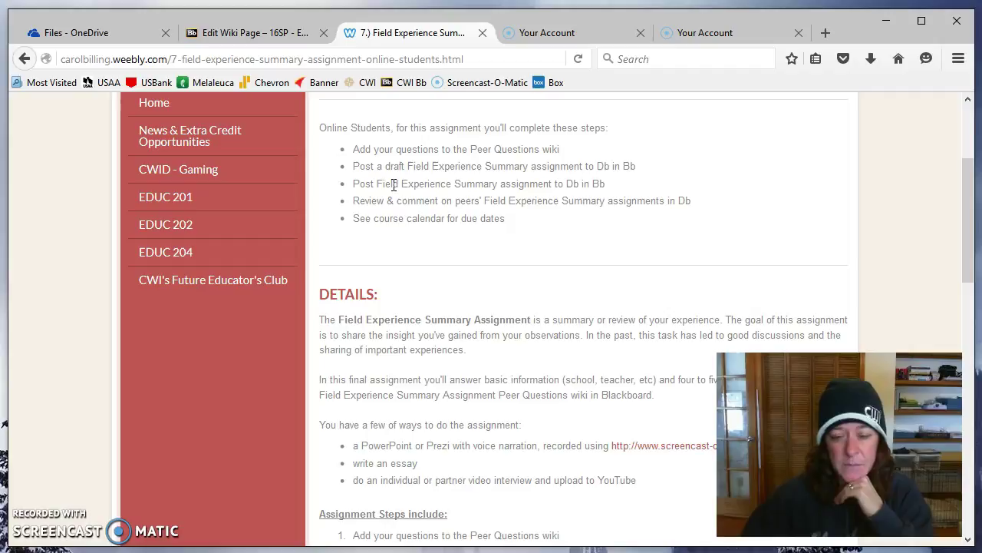
- Switch to the Blackboard course, open its Discussion Board and look over the Introductions and Field Experience Summary Assignment forums
click(228, 33)
click(81, 281)
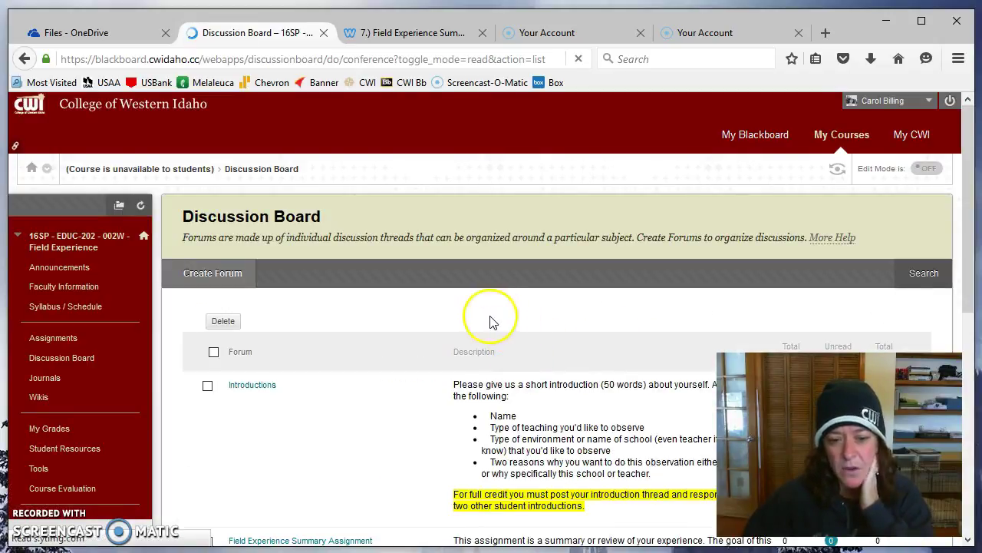
scroll(461, 337, down, 2)
scroll(363, 369, down, 8)
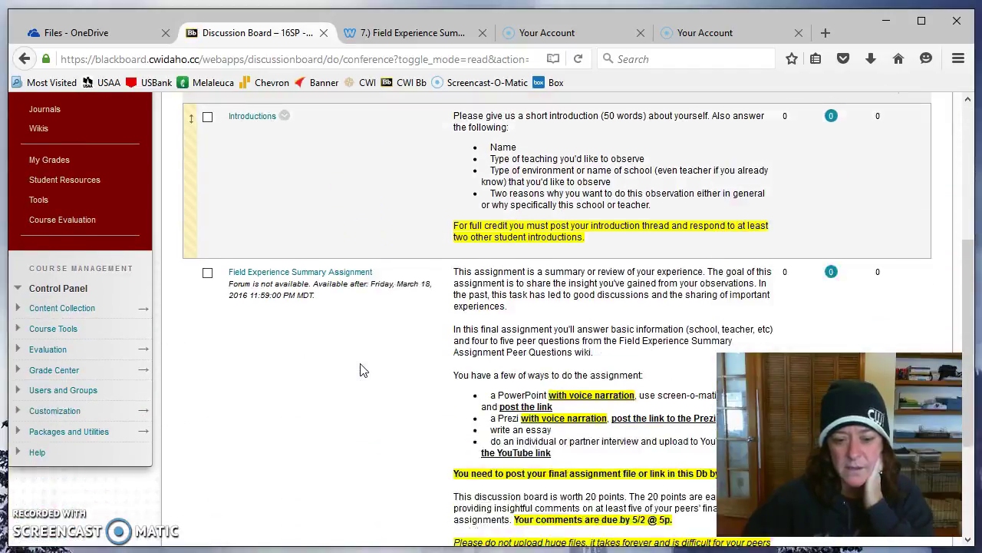
scroll(363, 370, up, 10)
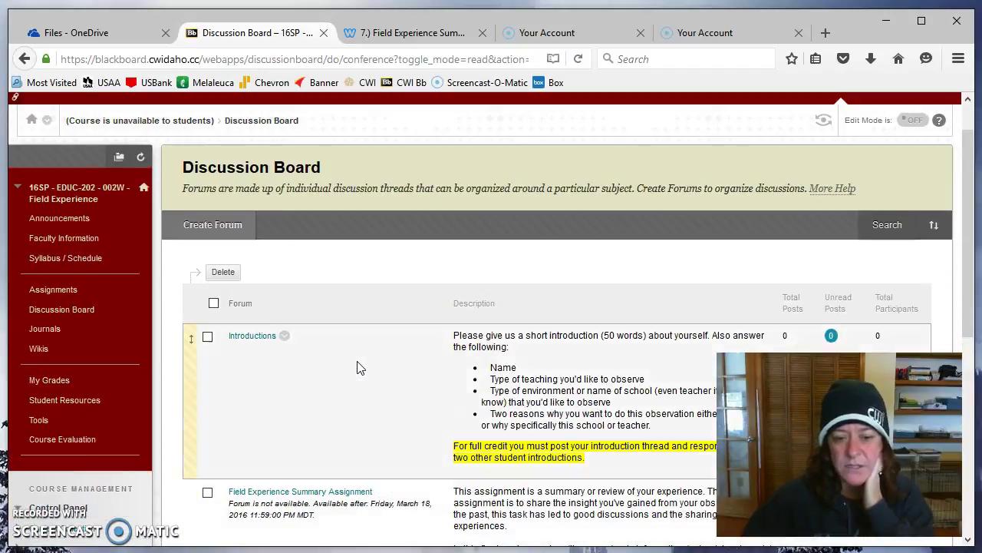
- Return to the Content for Courses website and read the summary assignment's Details, Assignment Steps, Rubric and Example Assignments sections
click(402, 34)
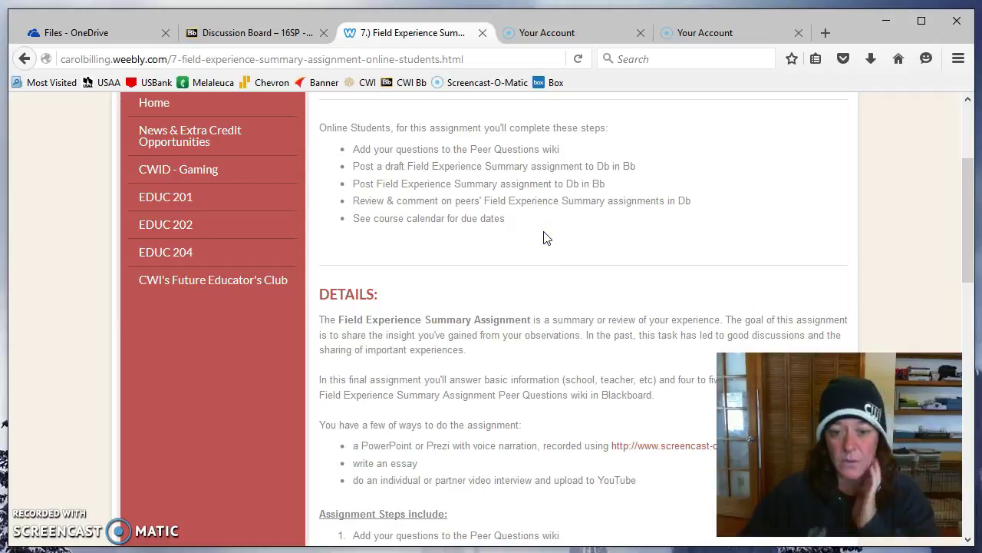
scroll(544, 238, down, 4)
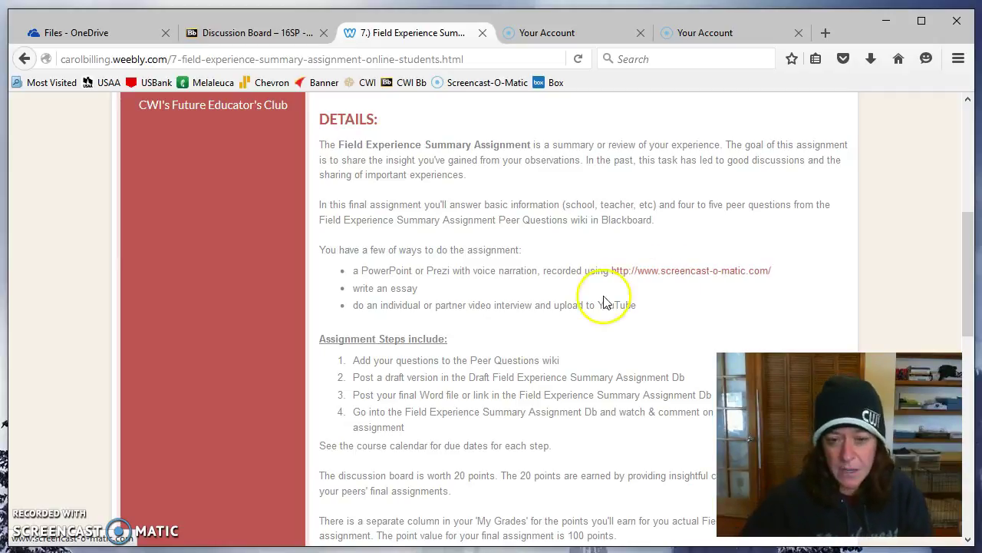
scroll(556, 353, down, 1)
scroll(554, 355, down, 2)
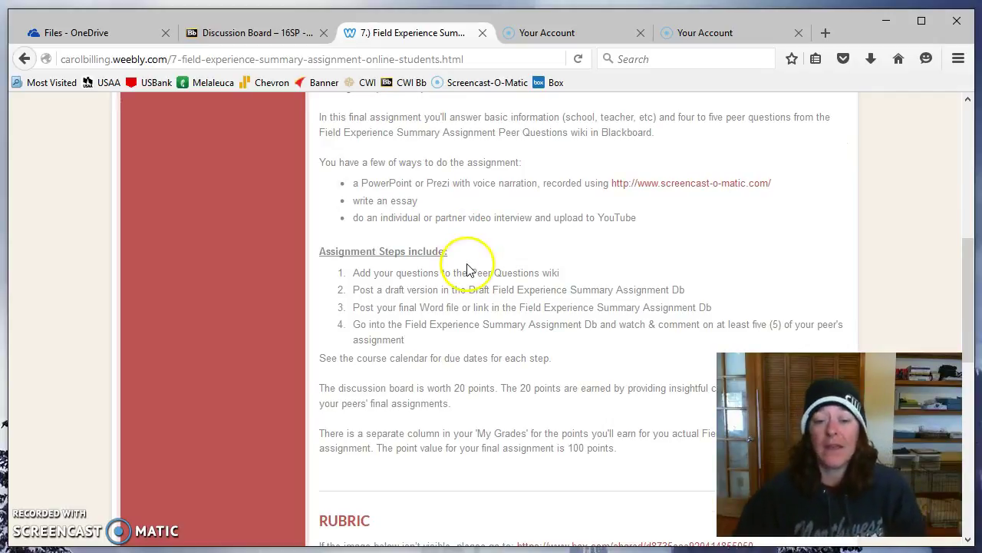
scroll(468, 402, down, 6)
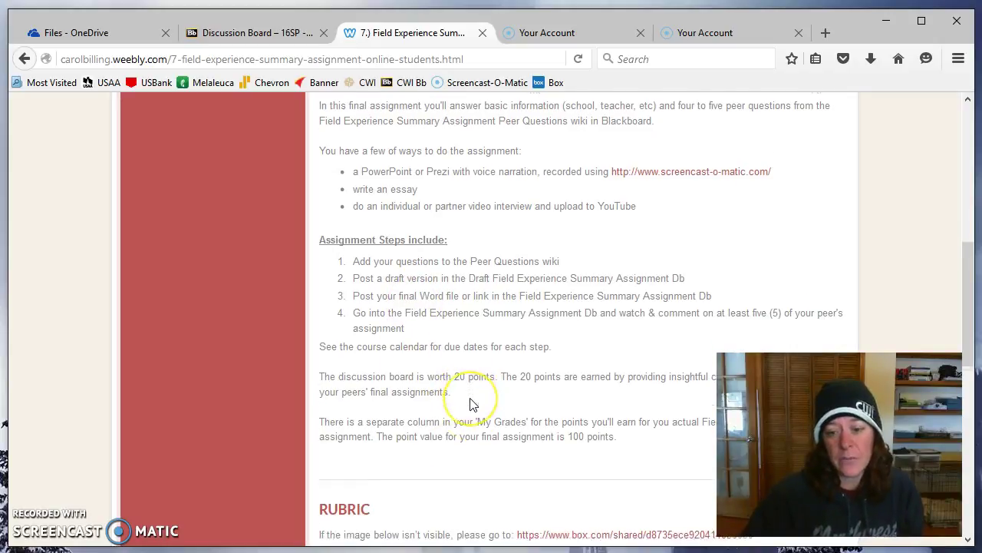
scroll(470, 396, down, 4)
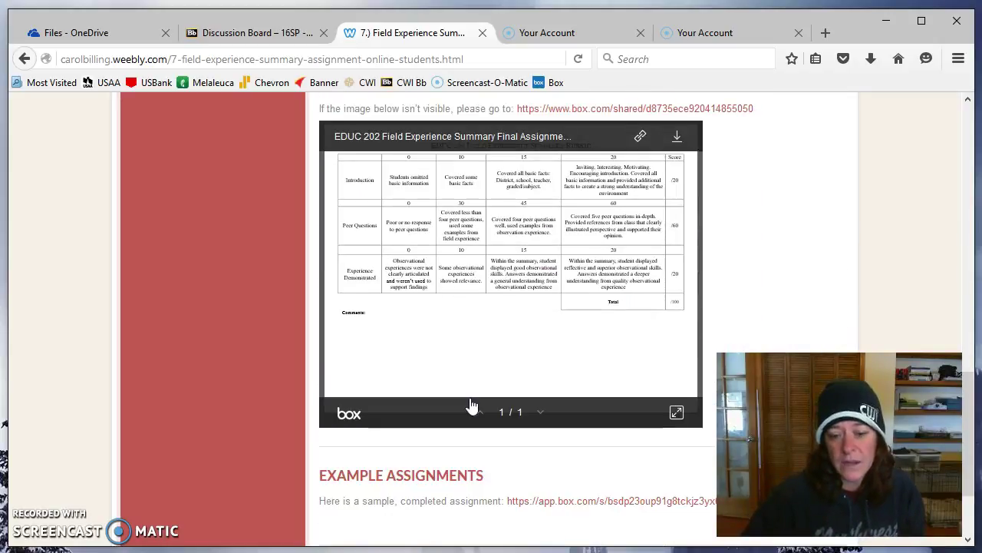
scroll(495, 476, down, 3)
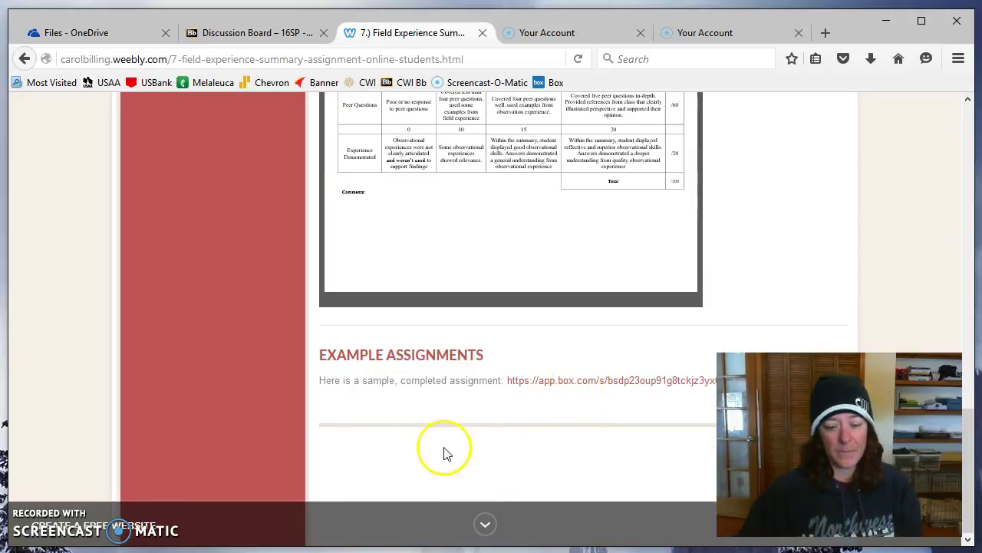
scroll(449, 453, up, 1)
scroll(449, 453, up, 15)
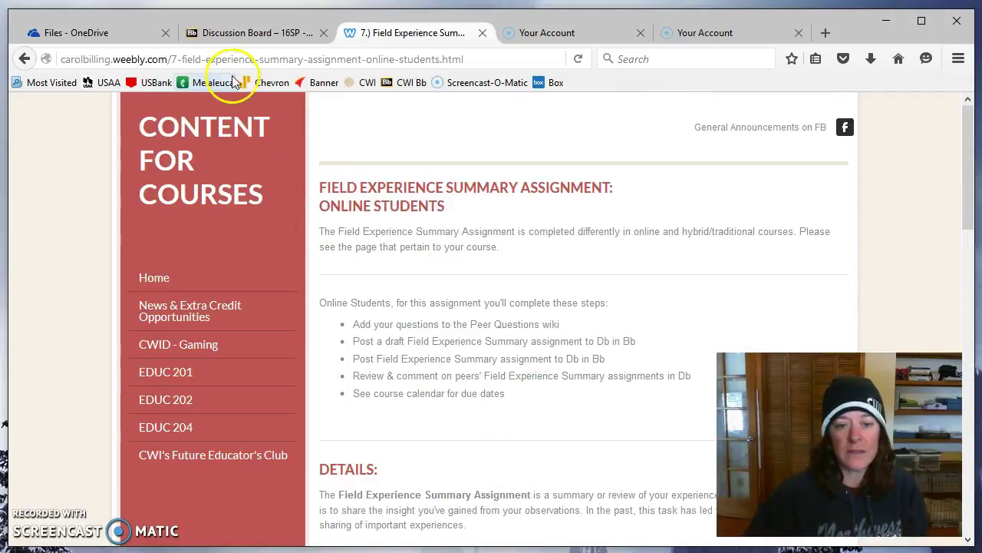
- Go back to the Blackboard Discussion Board and read the full description of the Field Experience Summary Assignment forum
click(221, 40)
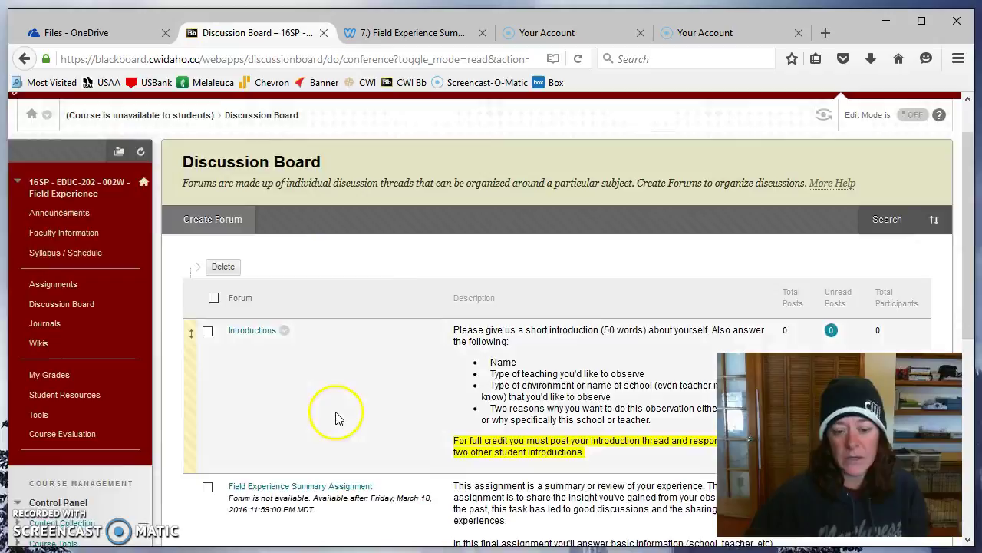
scroll(333, 412, down, 3)
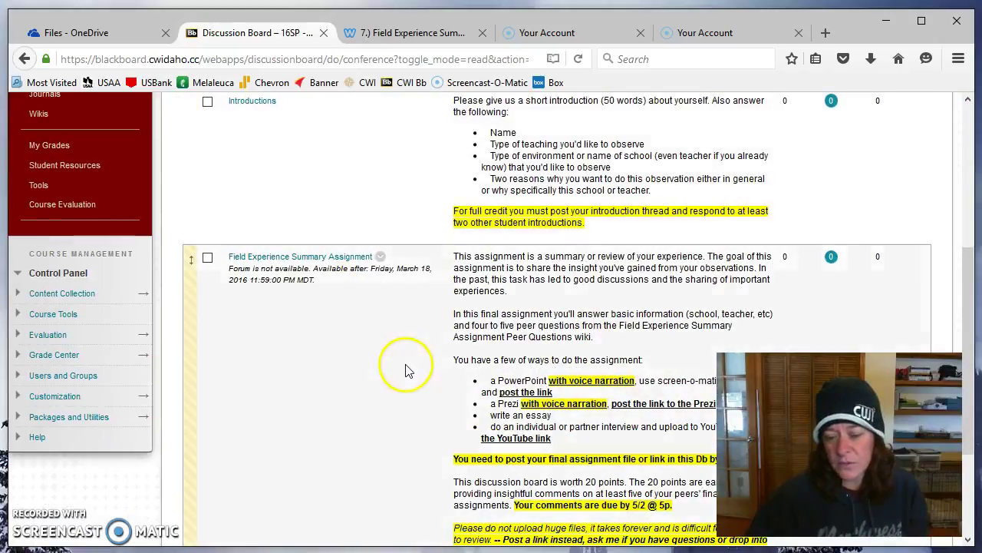
scroll(405, 366, down, 3)
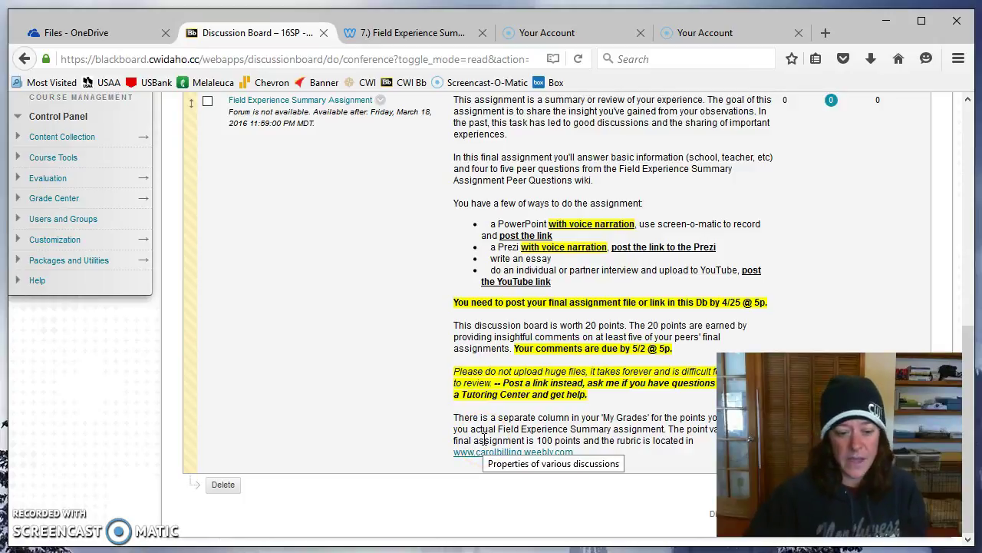
scroll(309, 376, up, 6)
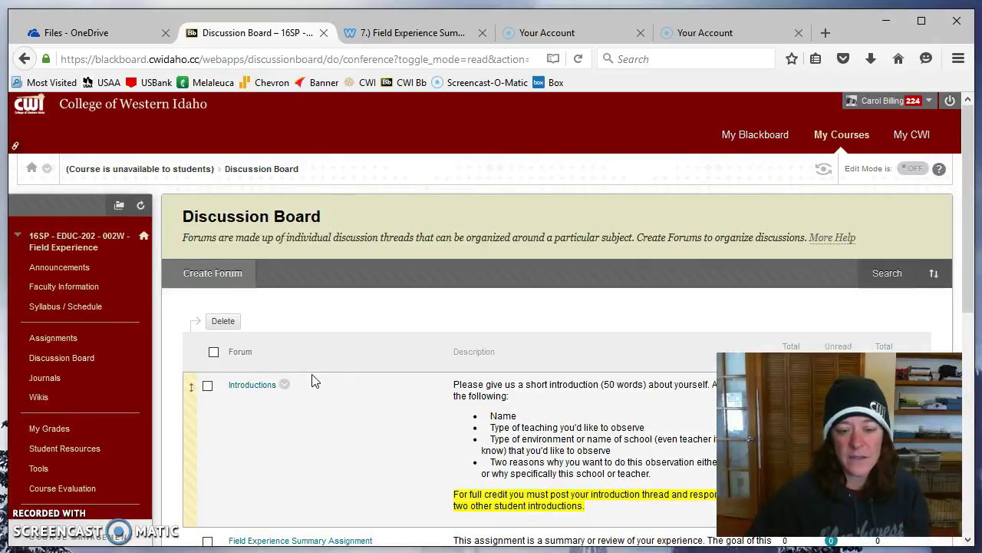
click(307, 370)
- Return to the Content for Courses website and review the list of EDUC 202 pages from 1.) Welcome to 8.) Final Tasks & Thank You Note
click(418, 34)
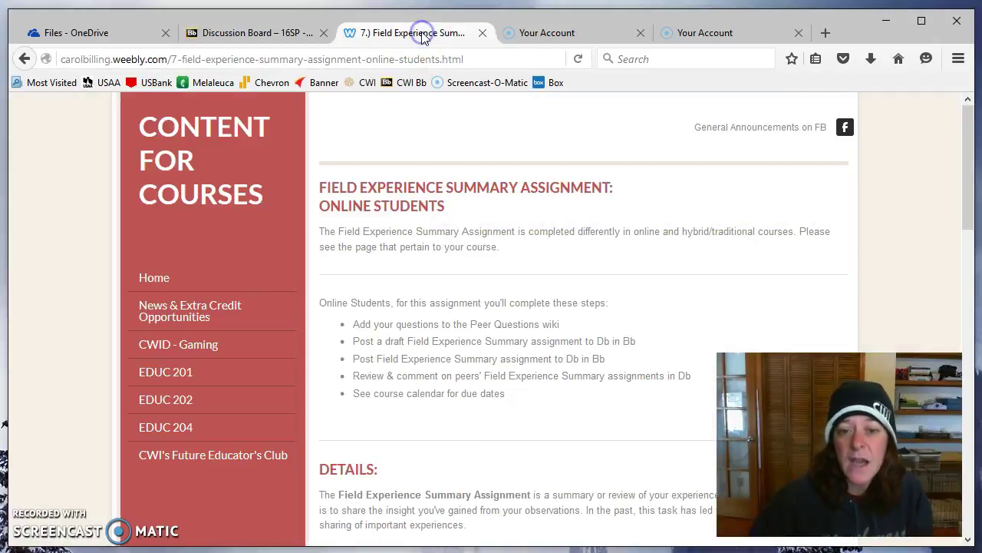
mouse_move(237, 403)
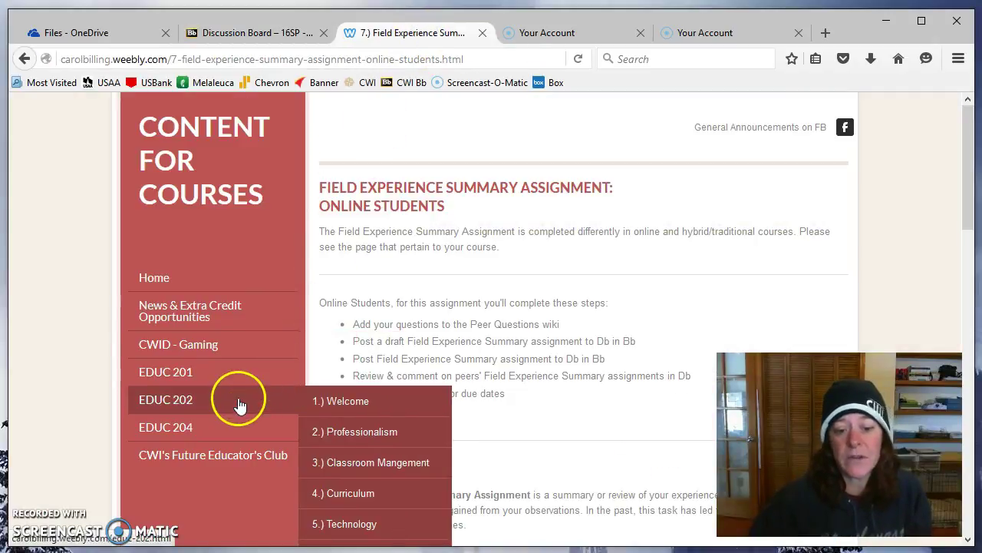
scroll(357, 411, down, 2)
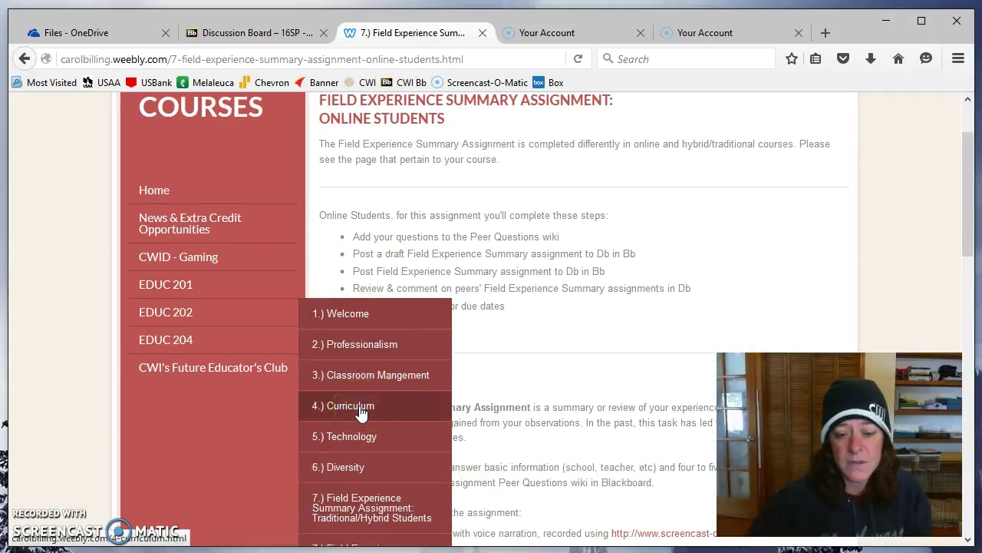
scroll(373, 322, down, 2)
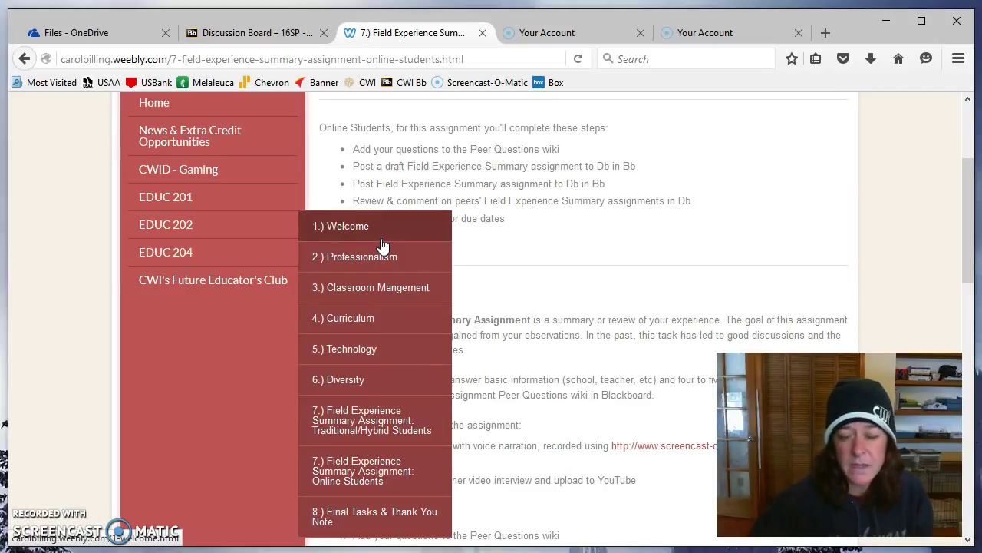
click(564, 259)
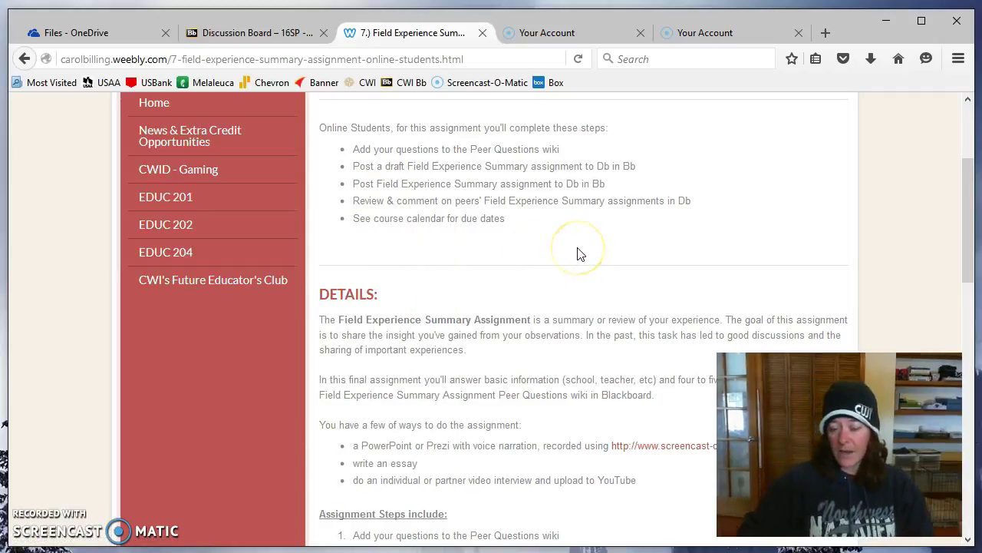
click(575, 243)
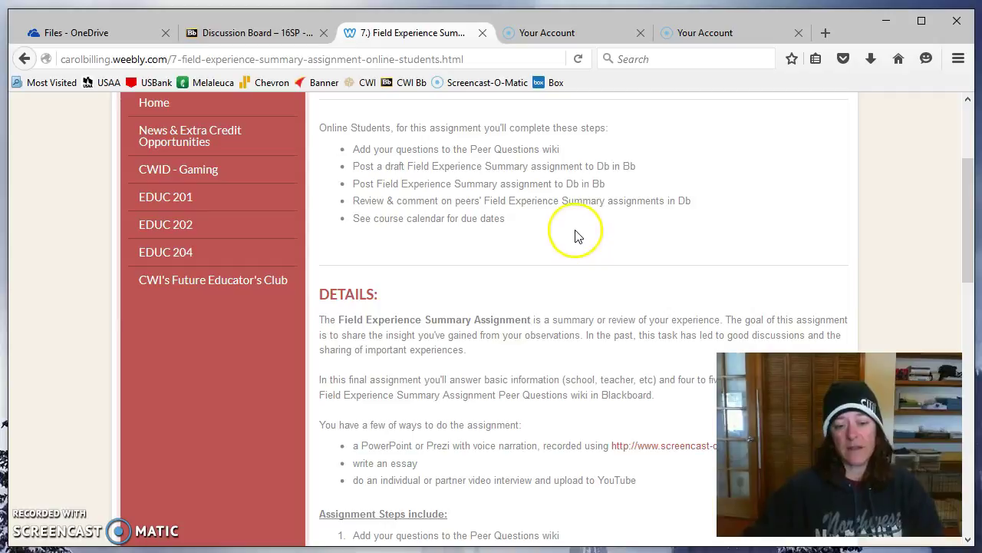